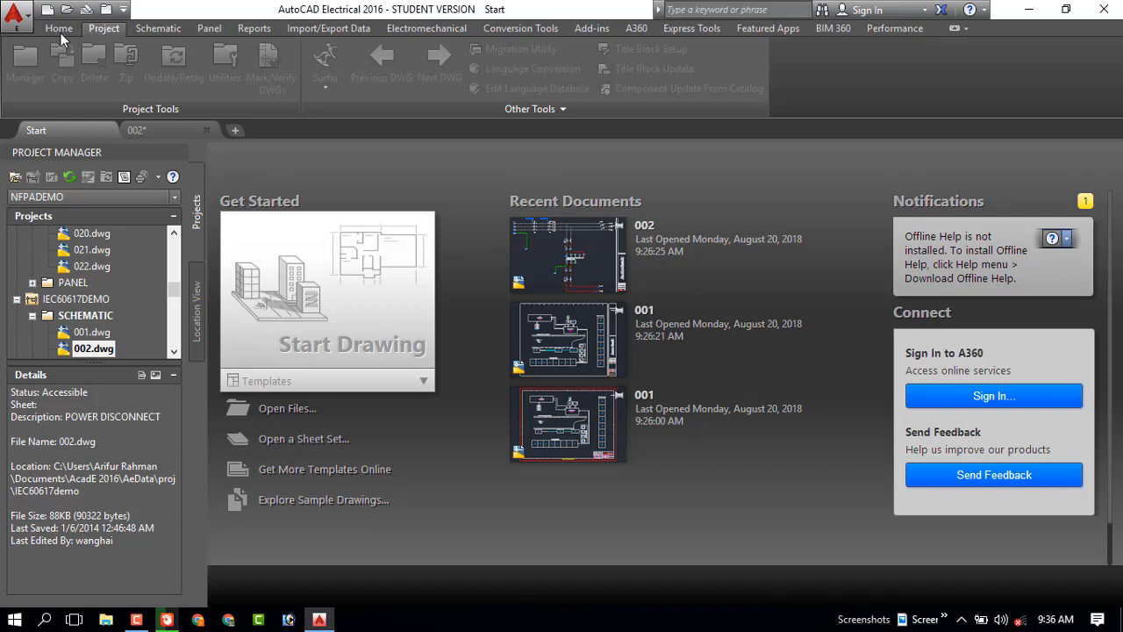
Start a new drawing and draw a center-diameter circle about 37.85 units in diameter near the origin
click(319, 318)
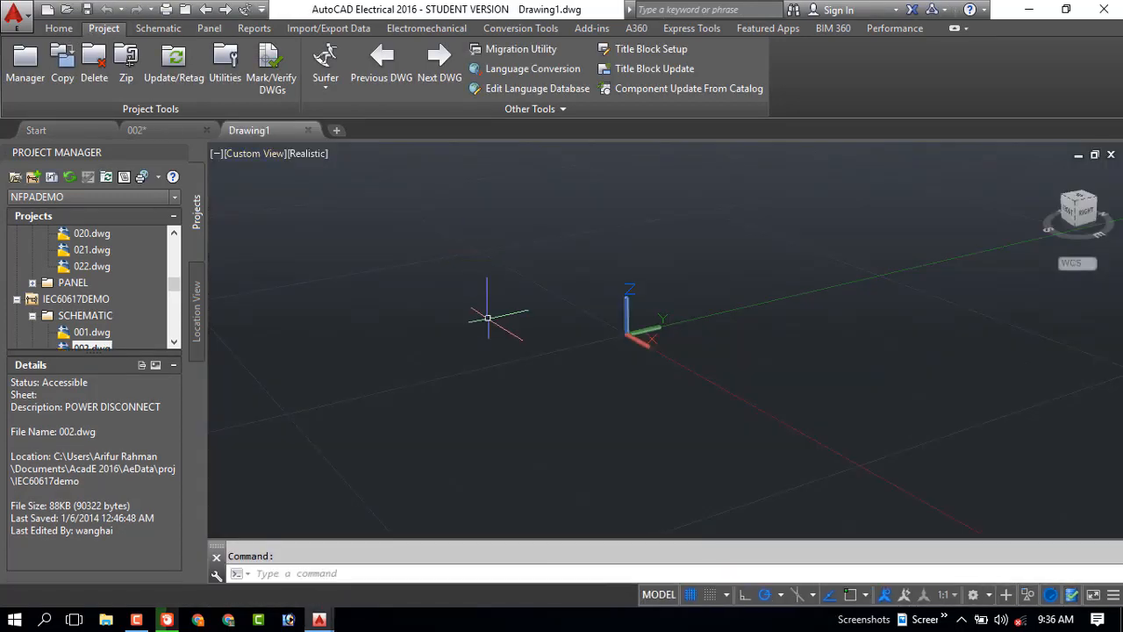
click(59, 28)
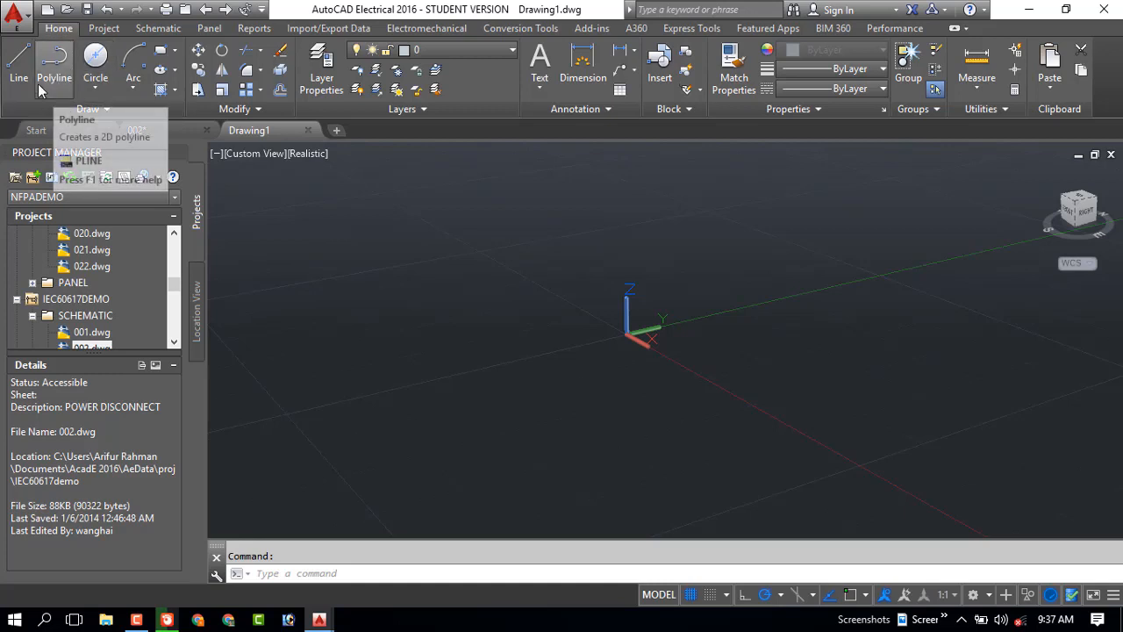
click(94, 70)
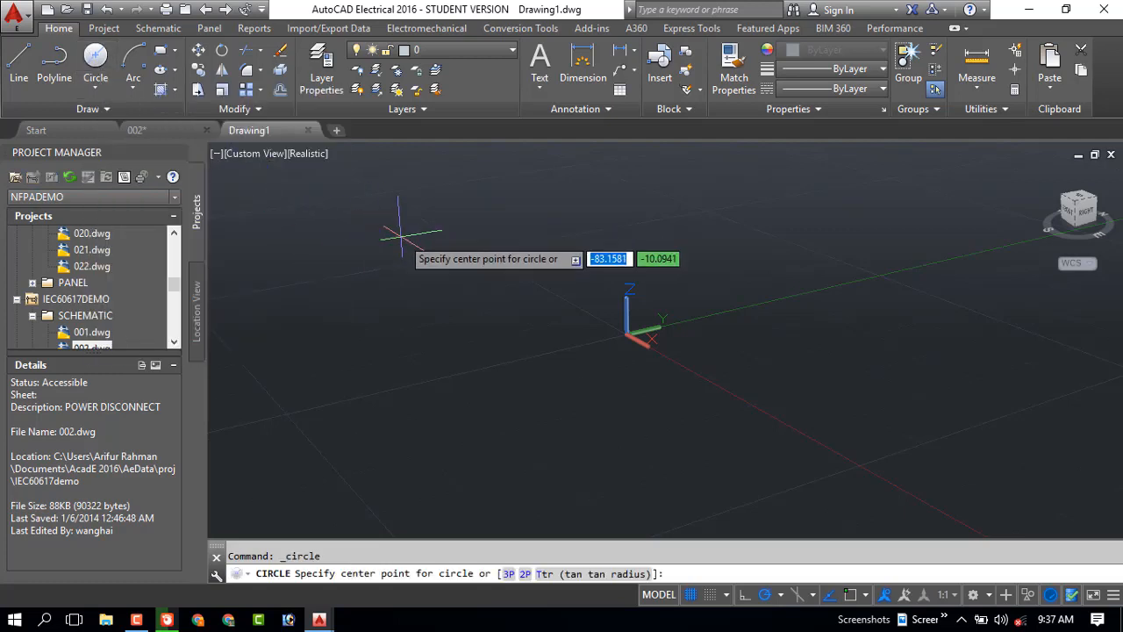
click(505, 412)
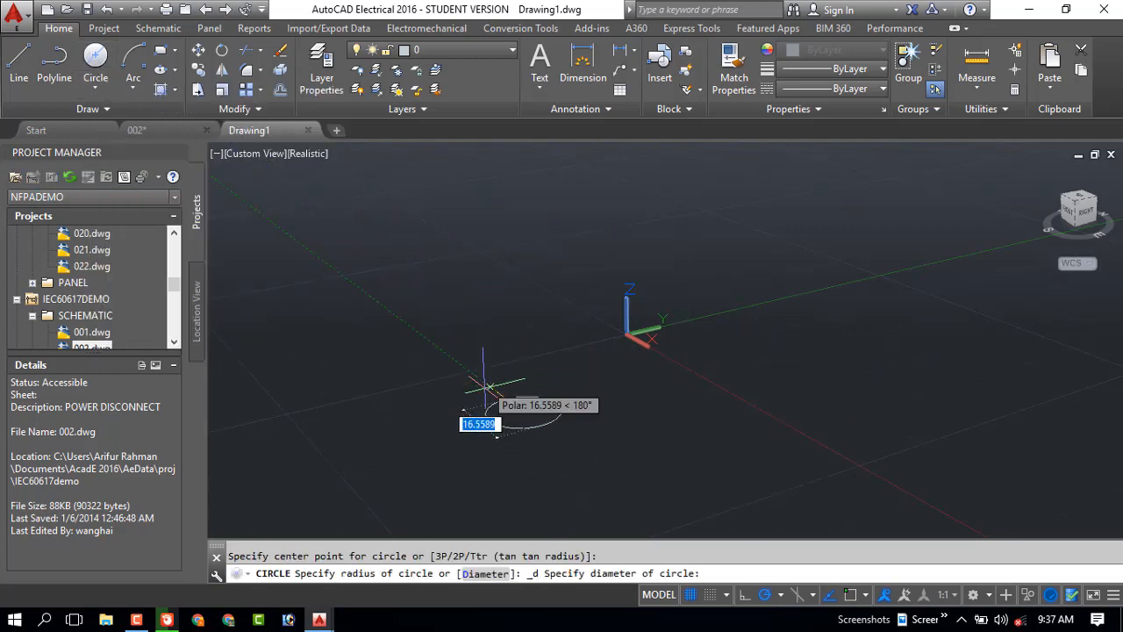
click(441, 340)
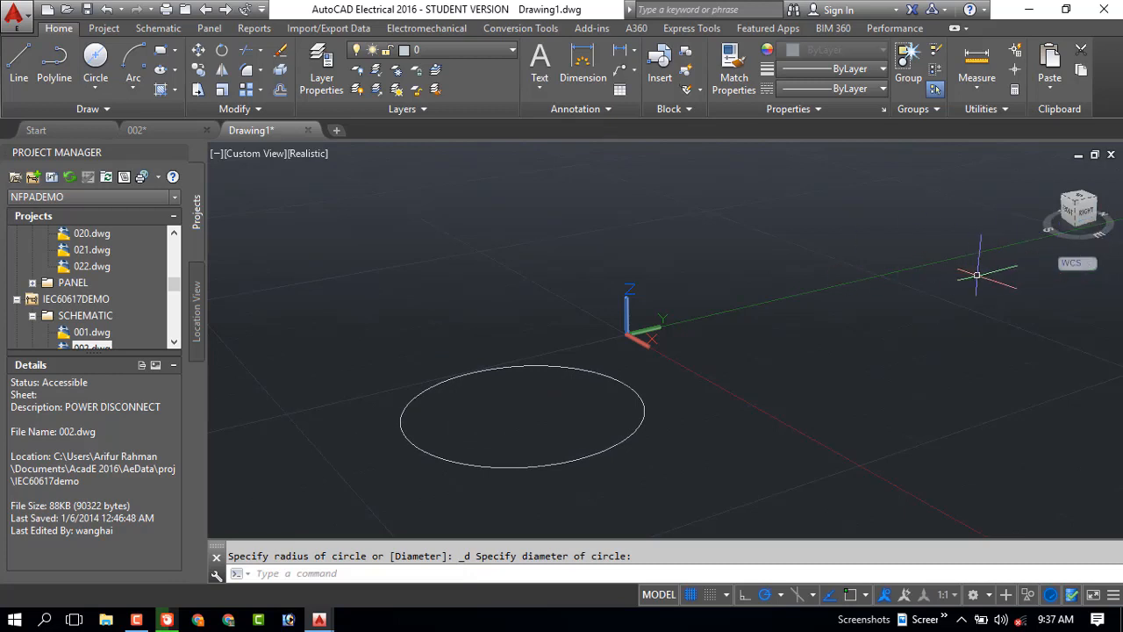
In the top view, draw a smaller center-diameter circle beside the first one and a small arc between them
click(1088, 220)
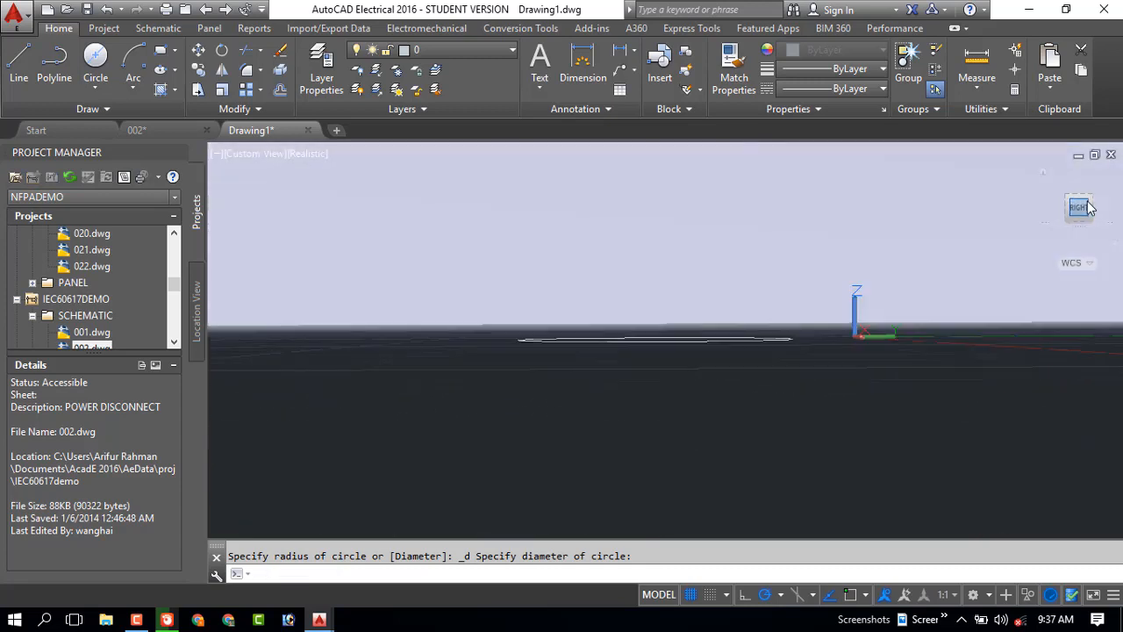
click(1081, 195)
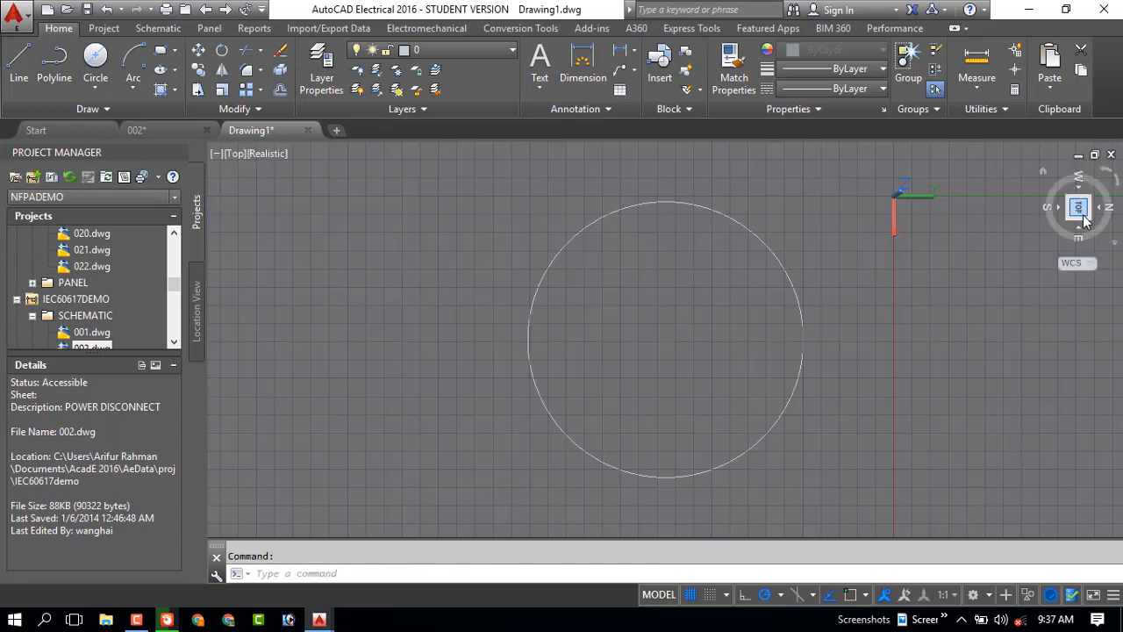
drag(381, 247, 478, 400)
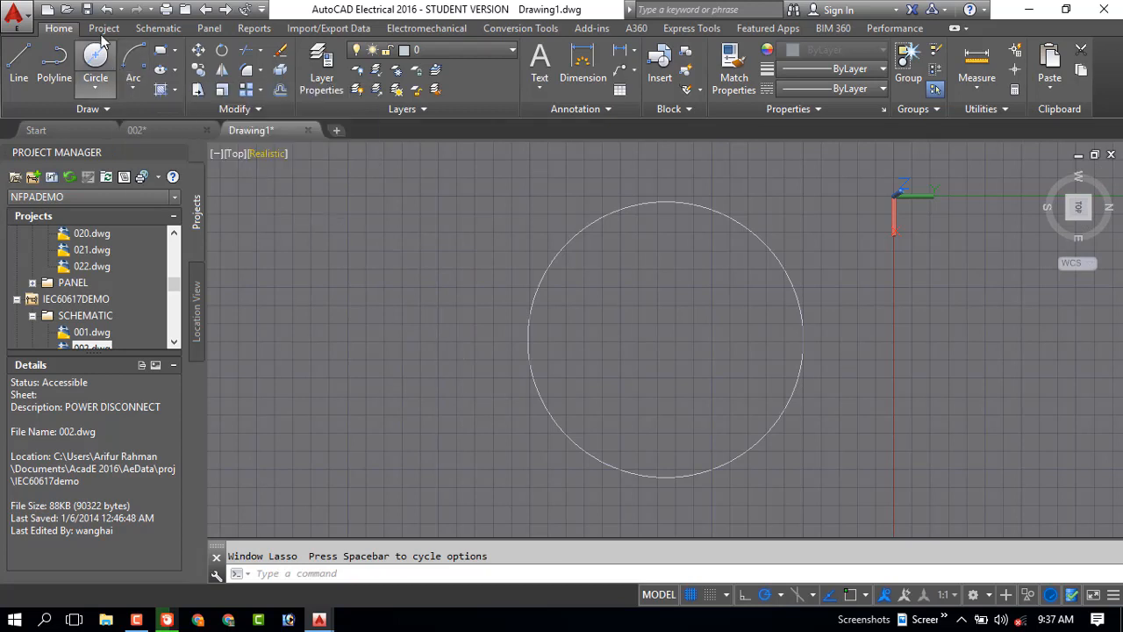
click(94, 60)
click(338, 266)
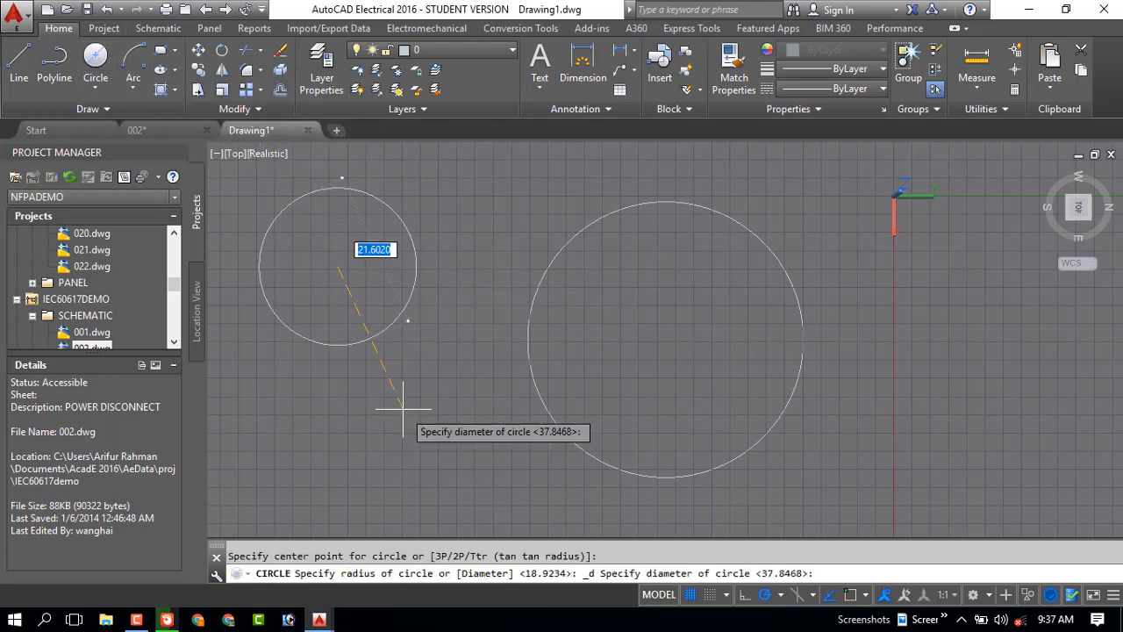
click(406, 338)
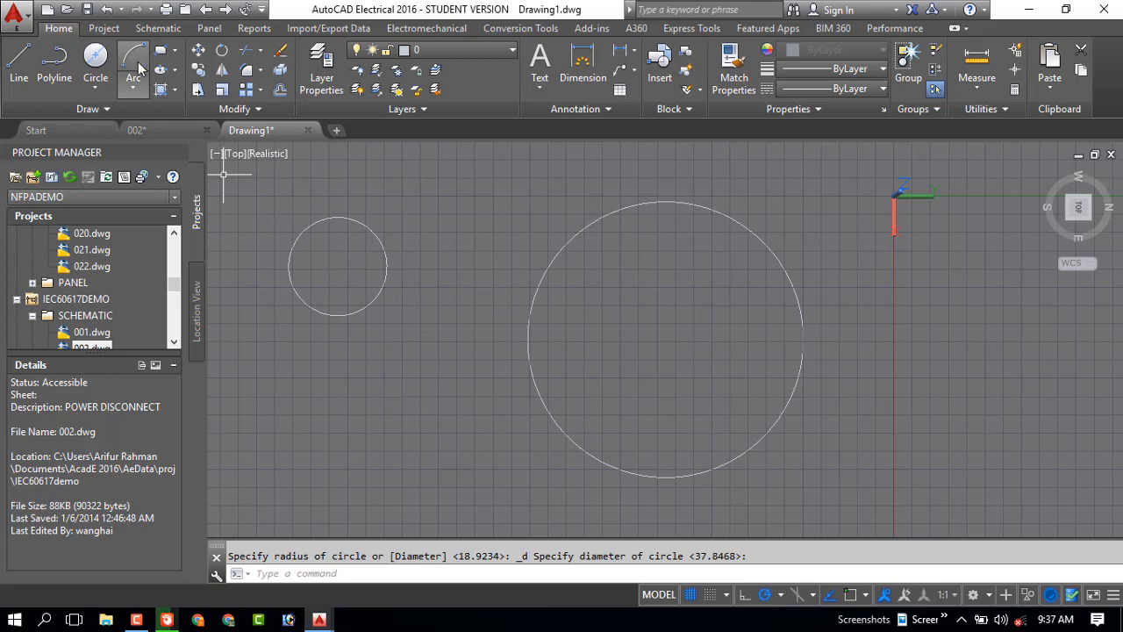
click(134, 60)
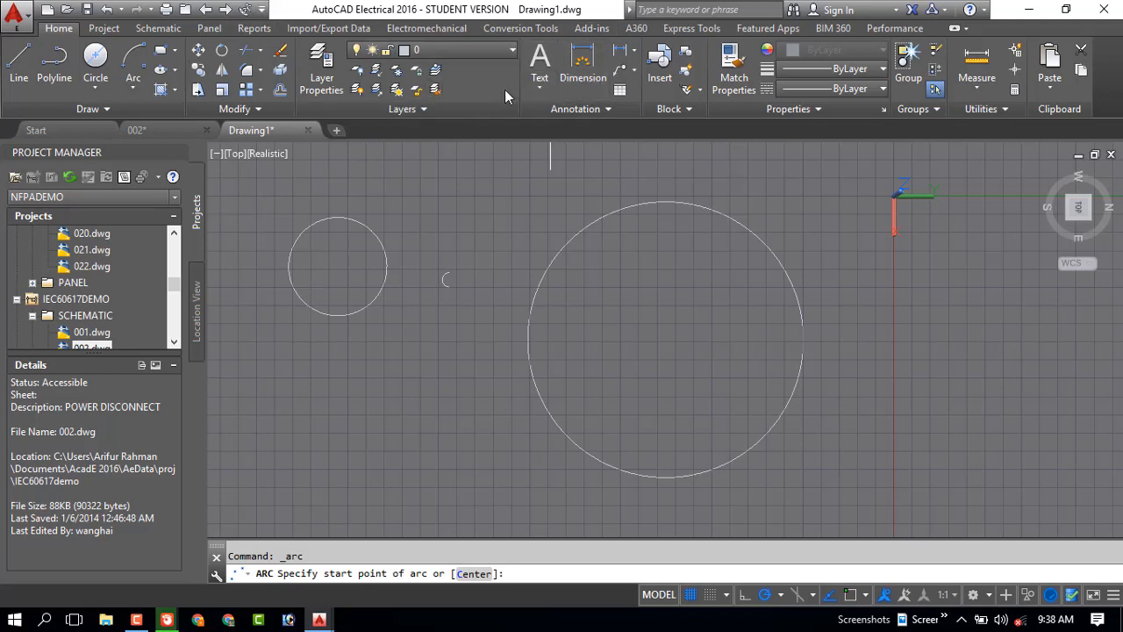
Try to open 002.dwg from the GBDEMO project's SCHEMATIC folder
click(104, 29)
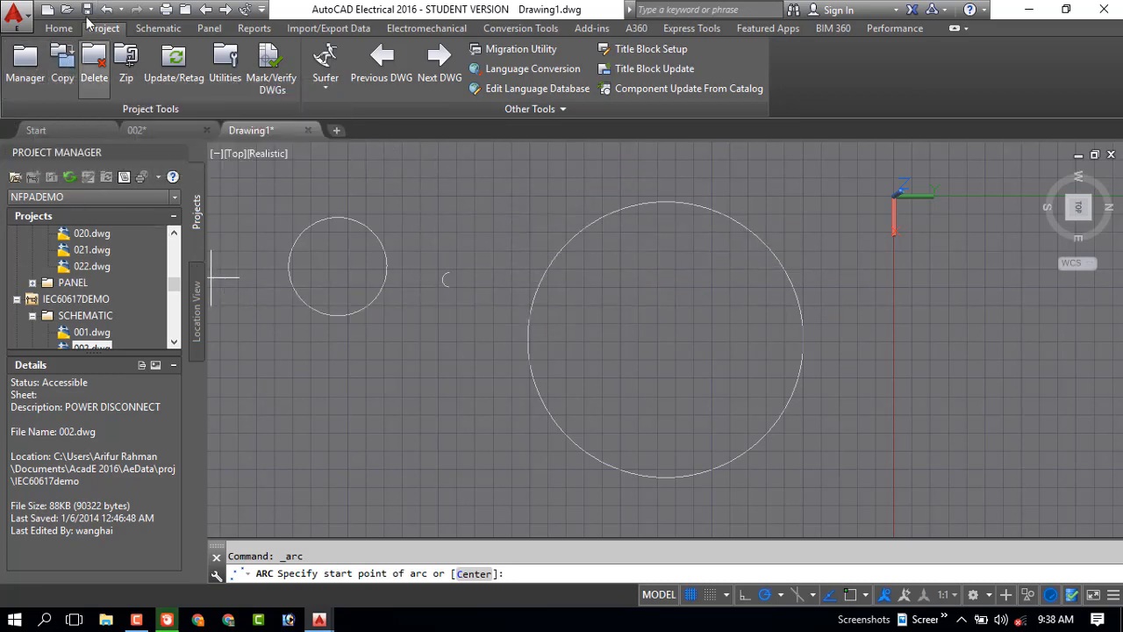
scroll(105, 253, up, 8)
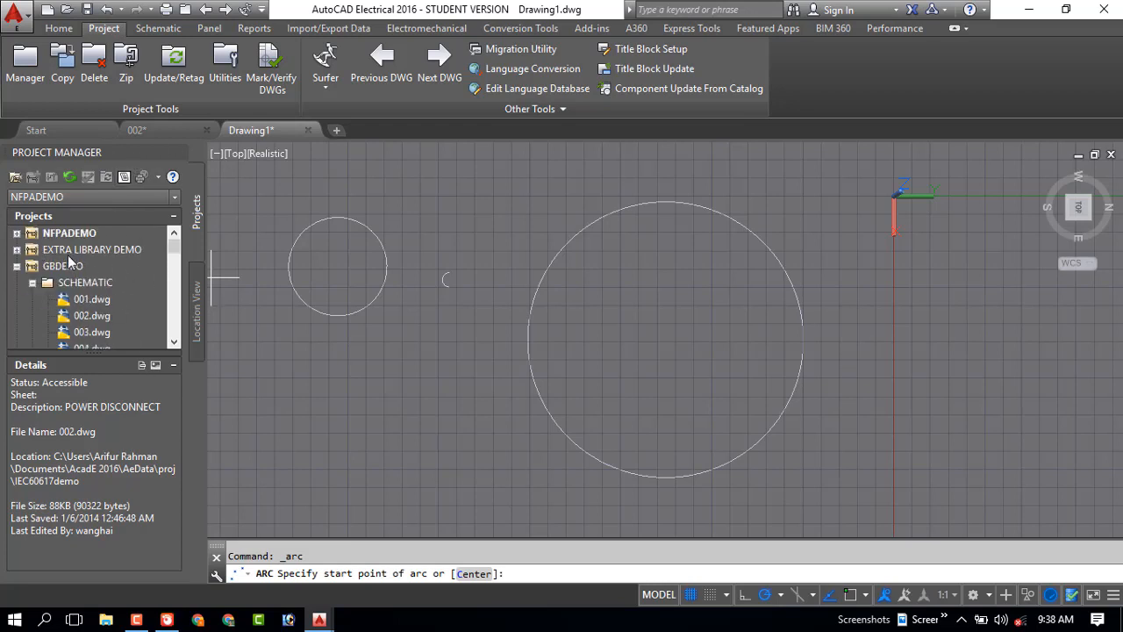
click(84, 300)
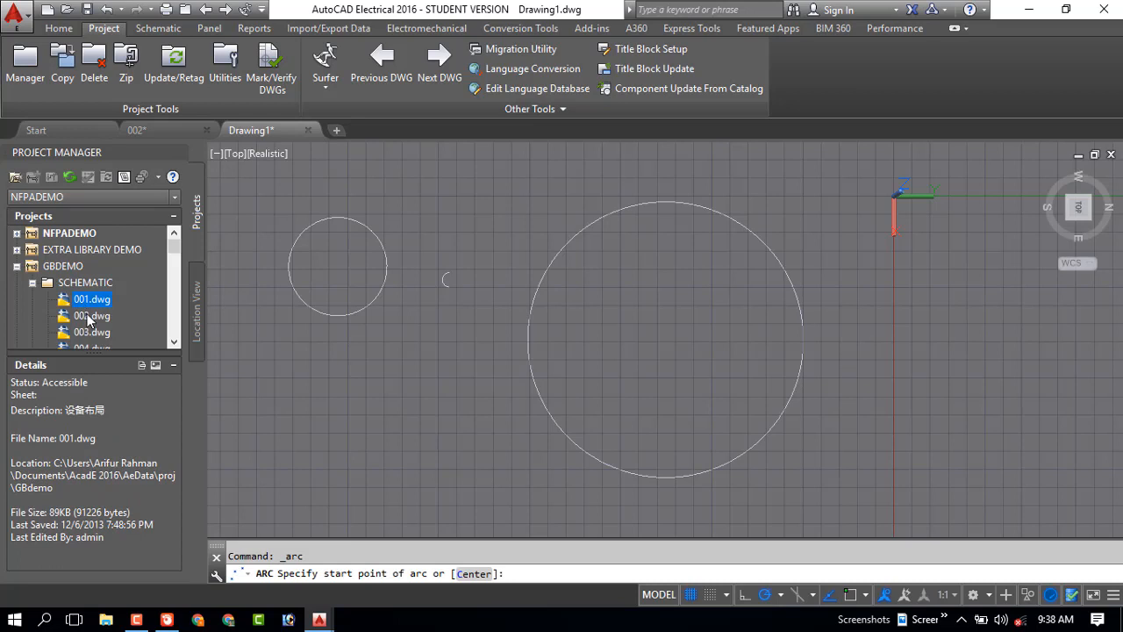
double_click(88, 317)
click(680, 346)
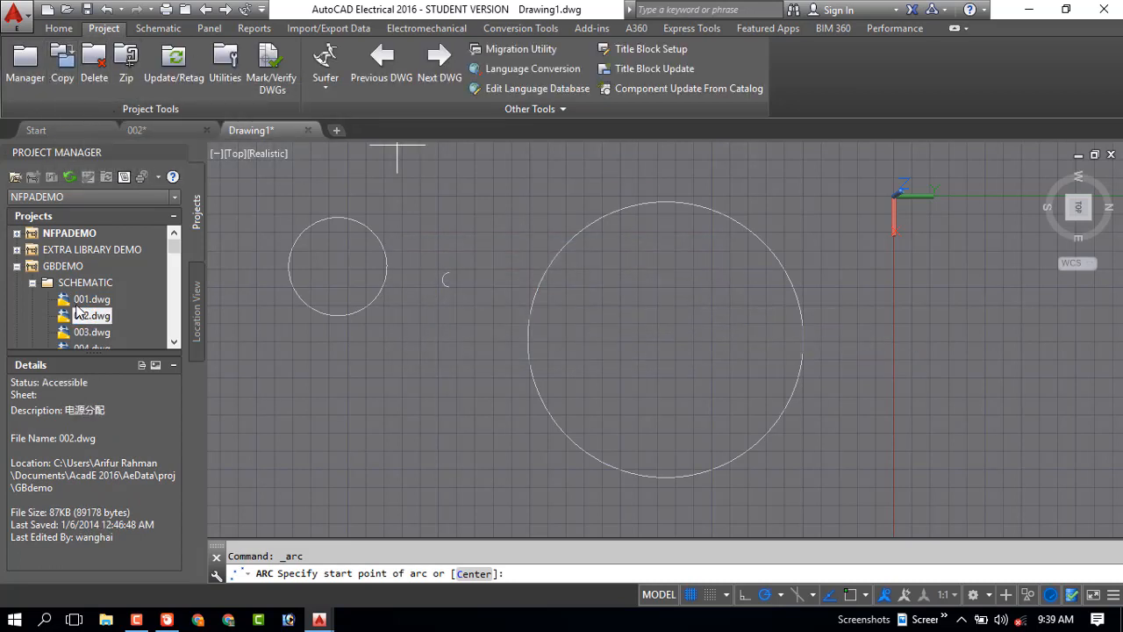
Expand the EXTRA LIBRARY DEMO project and try to open its Demo01.dwg drawing
double_click(69, 249)
click(68, 267)
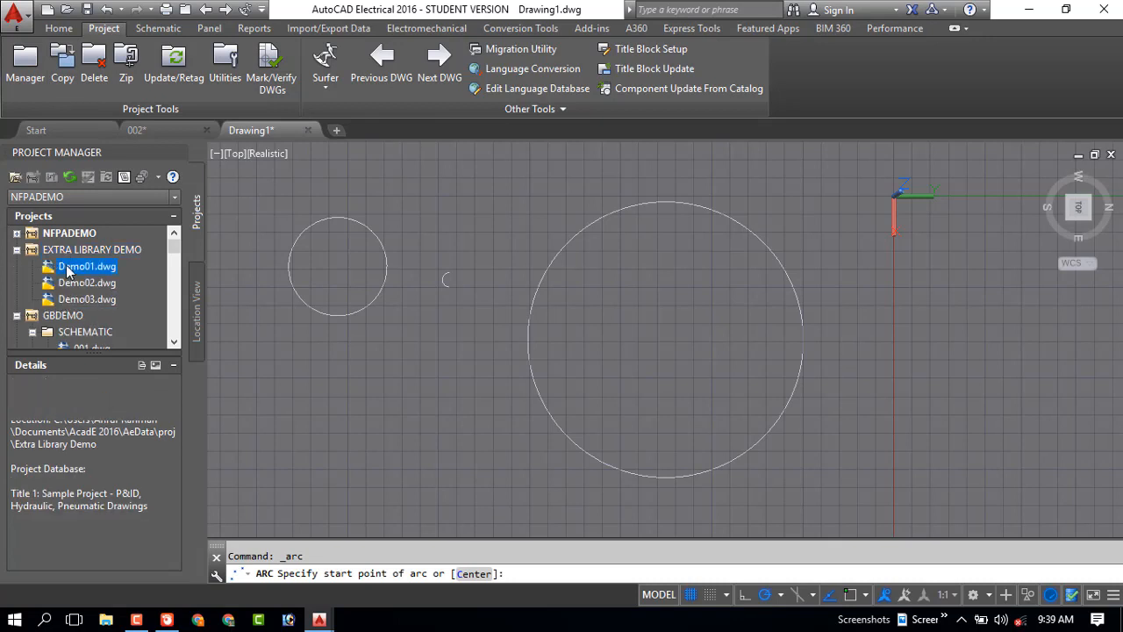
double_click(68, 267)
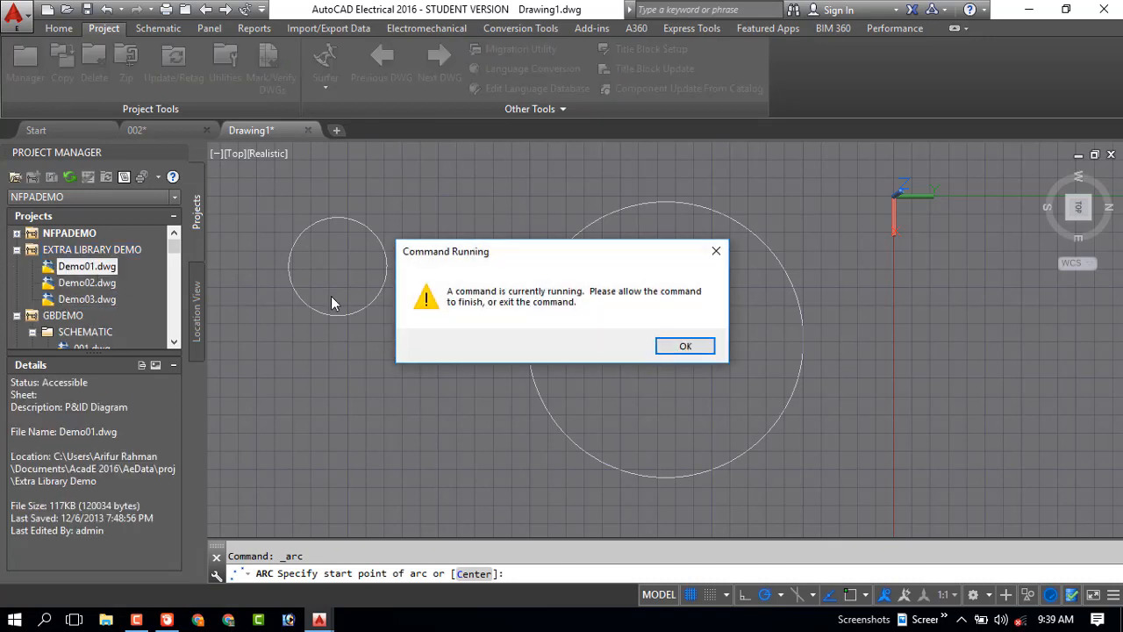
click(685, 350)
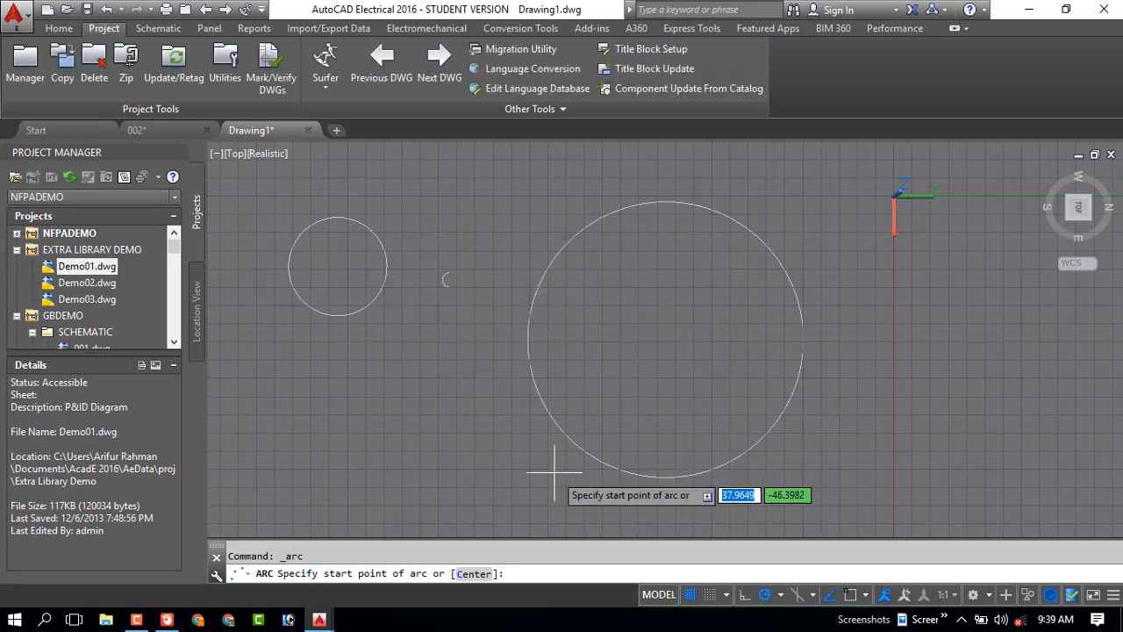
Abandon the arc in progress and close Drawing1 without saving its changes
click(484, 436)
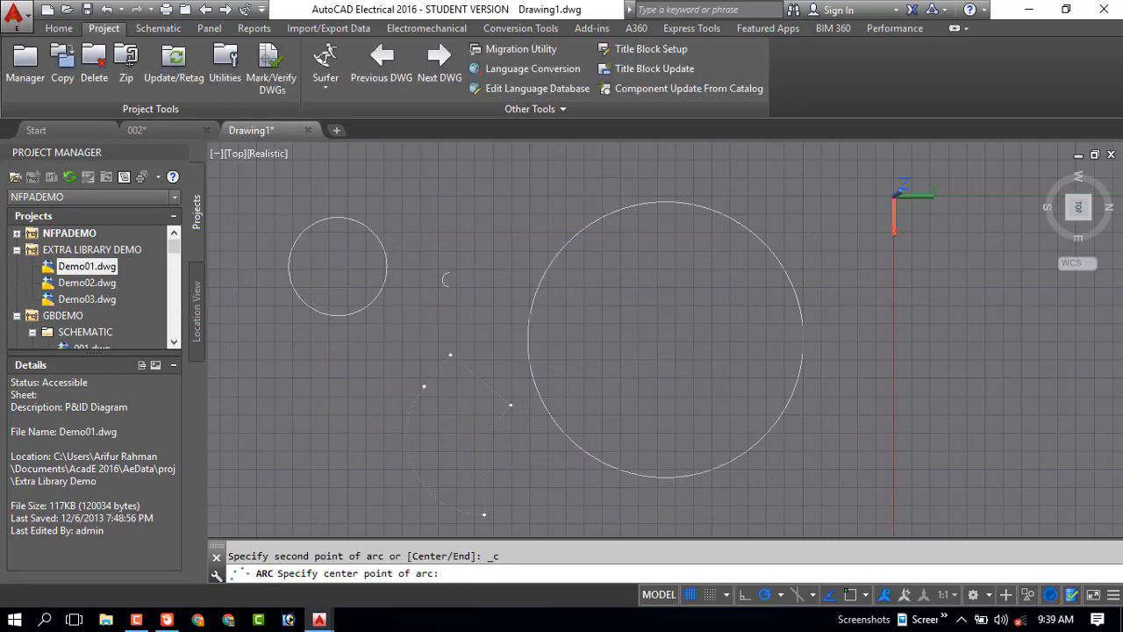
click(422, 386)
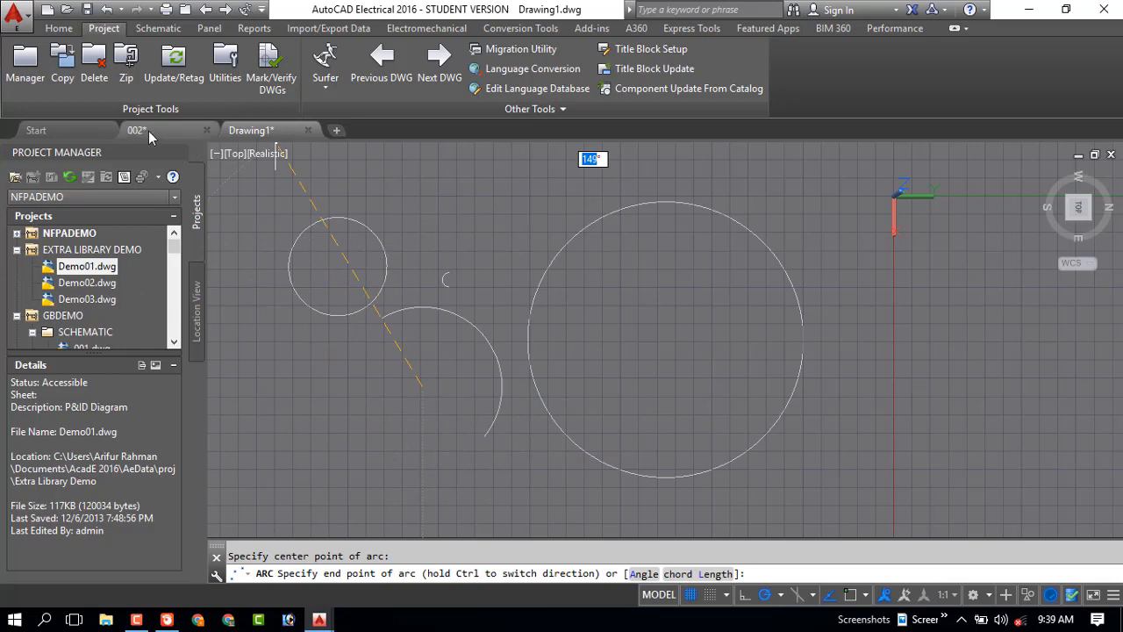
click(307, 130)
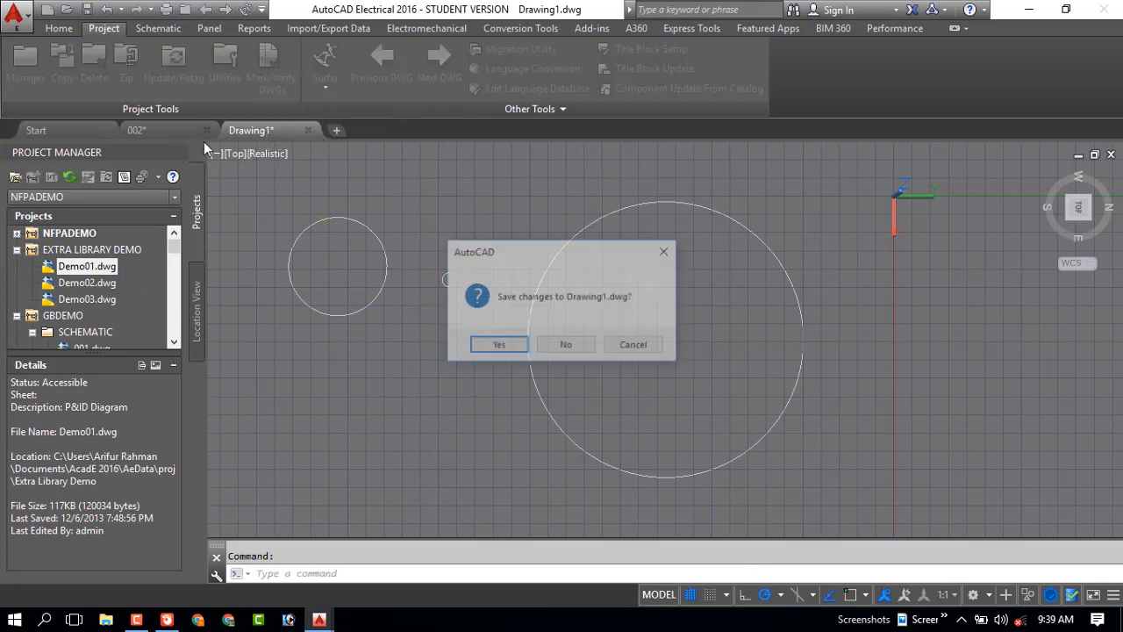
click(564, 345)
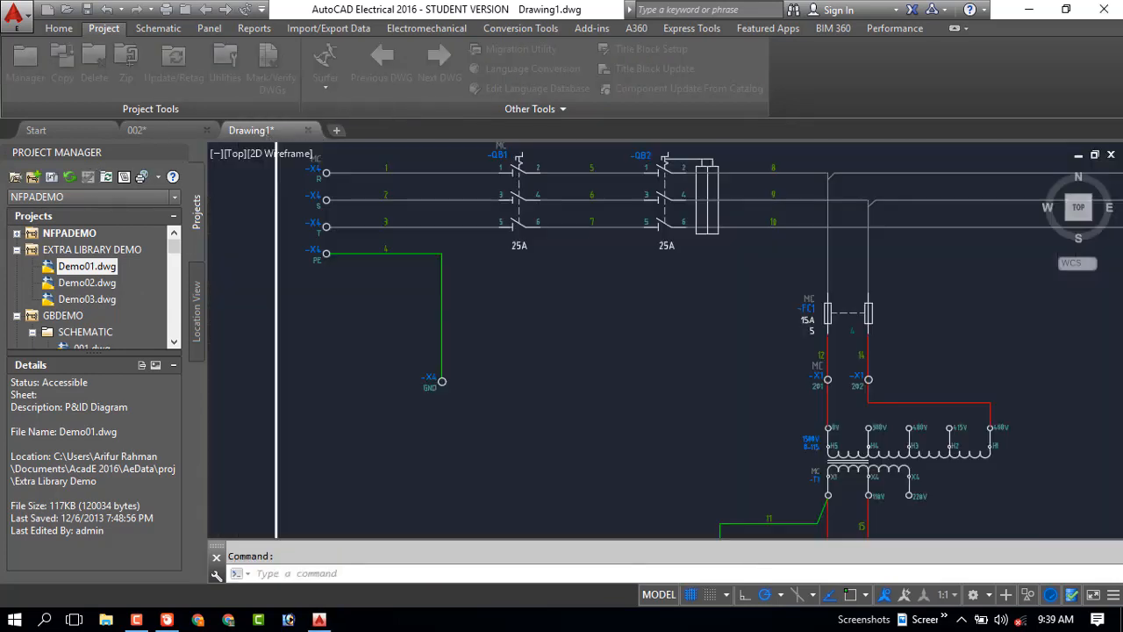
Open Demo02.dwg from the EXTRA LIBRARY DEMO project and inspect the hydraulic diagram around the oil pump
click(81, 282)
double_click(81, 283)
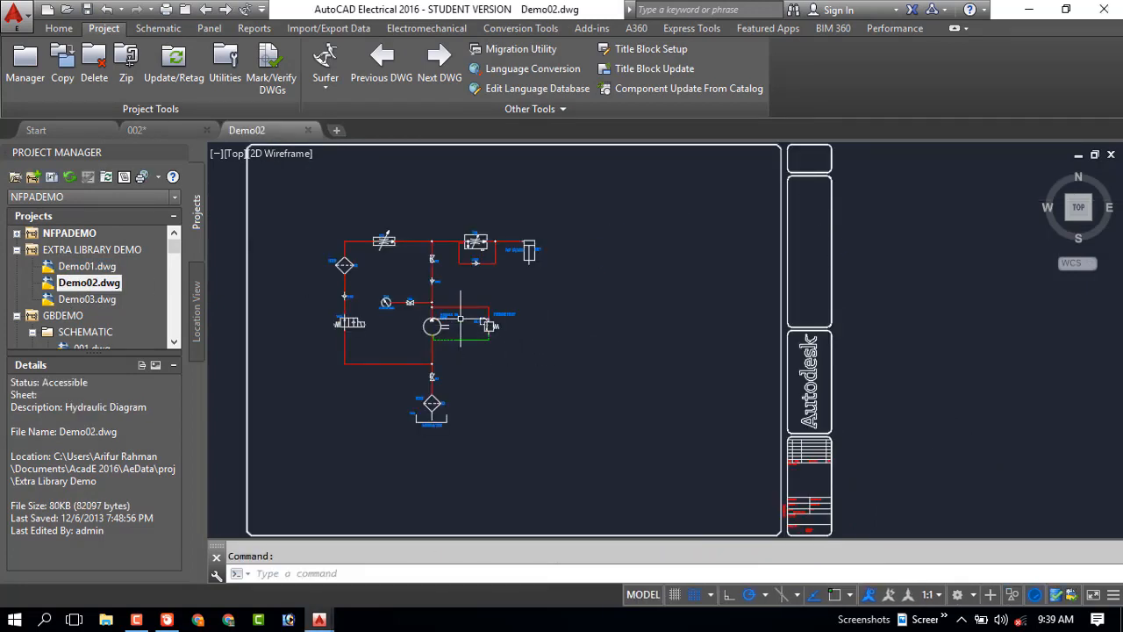
scroll(461, 337, up, 4)
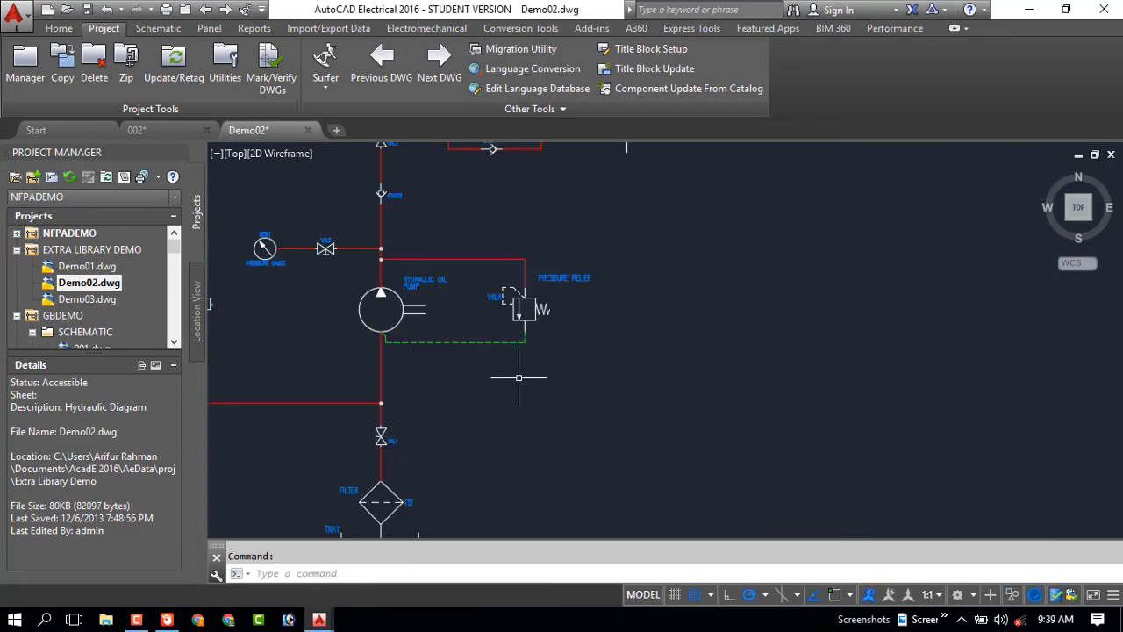
scroll(518, 383, down, 4)
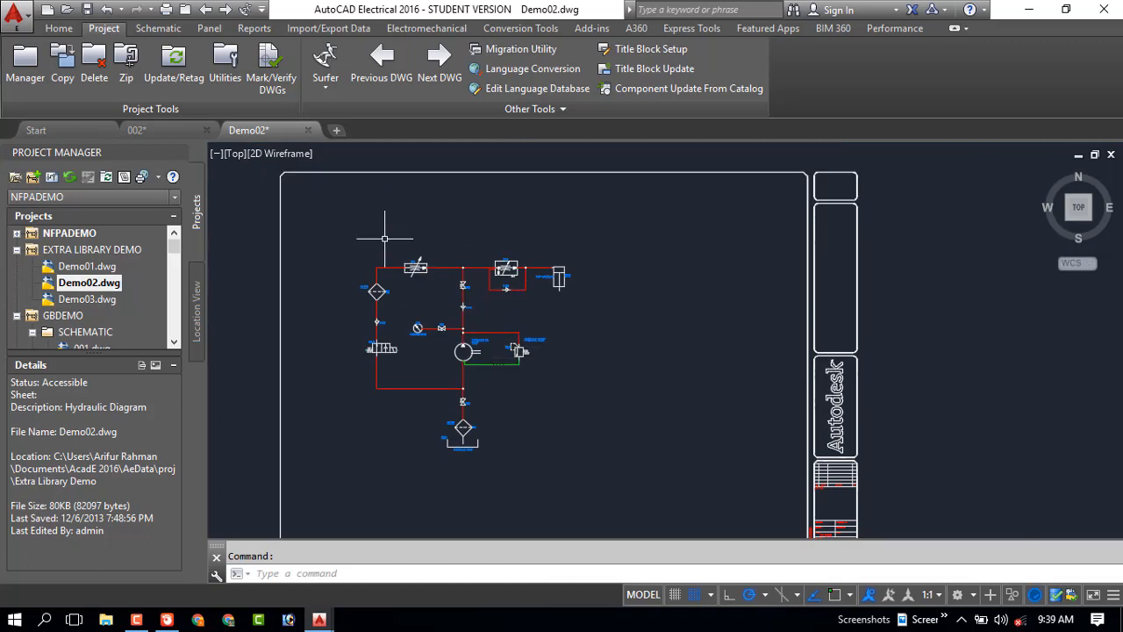
Lasso-select the valves and line segment above and below the hydraulic oil pump on its vertical line
click(322, 232)
drag(500, 366, 757, 526)
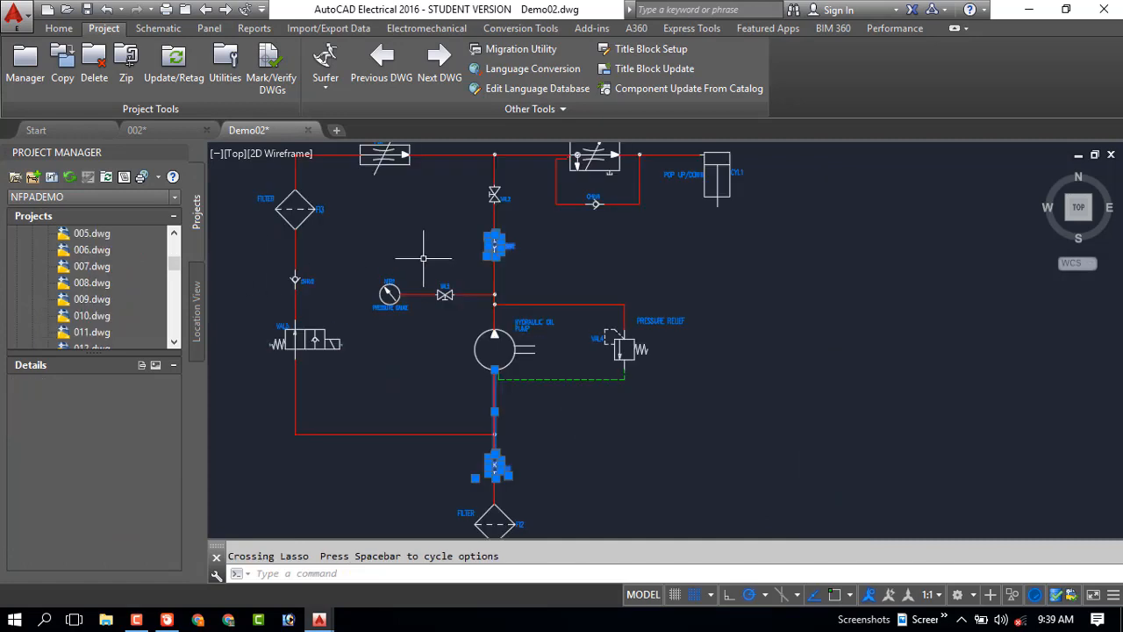
scroll(504, 147, up, 1)
scroll(407, 236, down, 1)
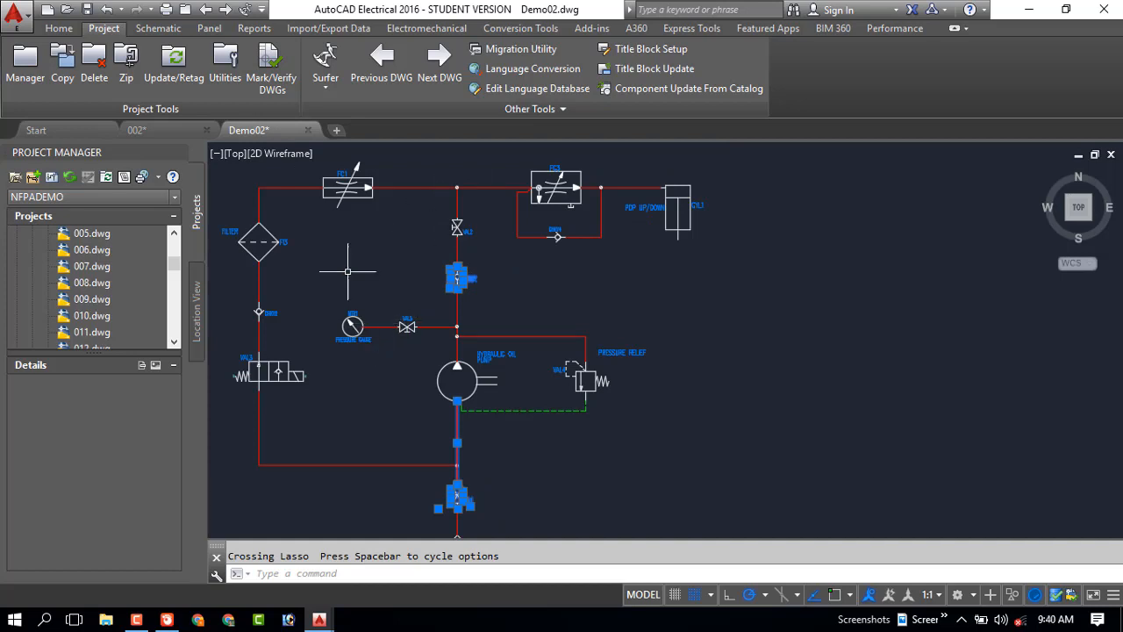
Examine the schematic command variants for inserting components, building circuits, drawing wires, numbering wires and adding source or destination arrows
click(164, 32)
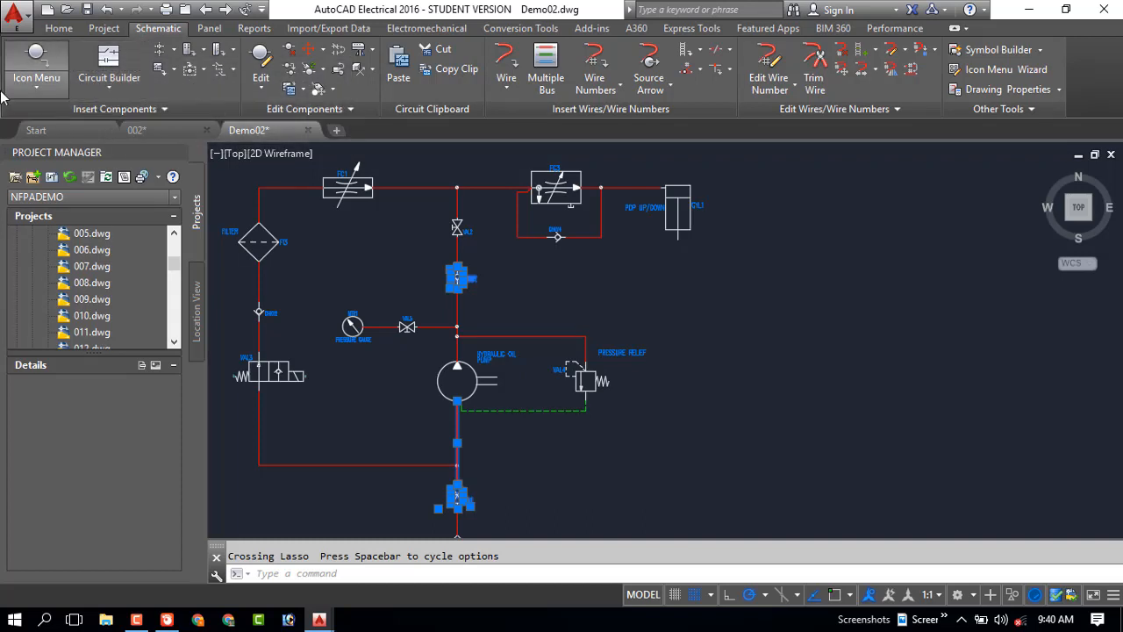
click(39, 92)
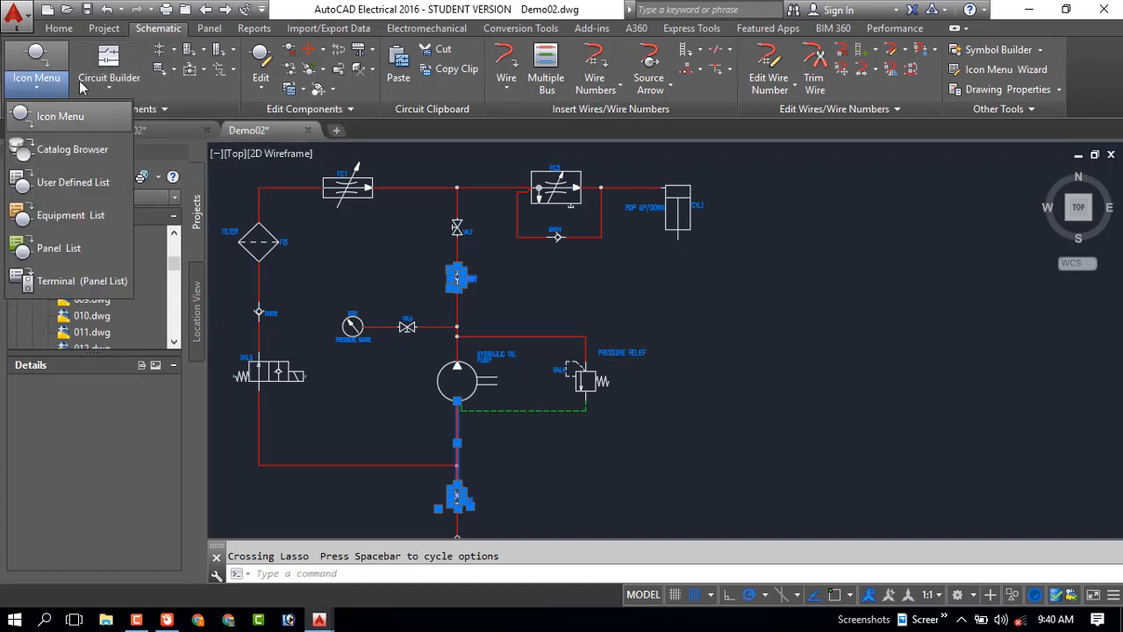
click(109, 88)
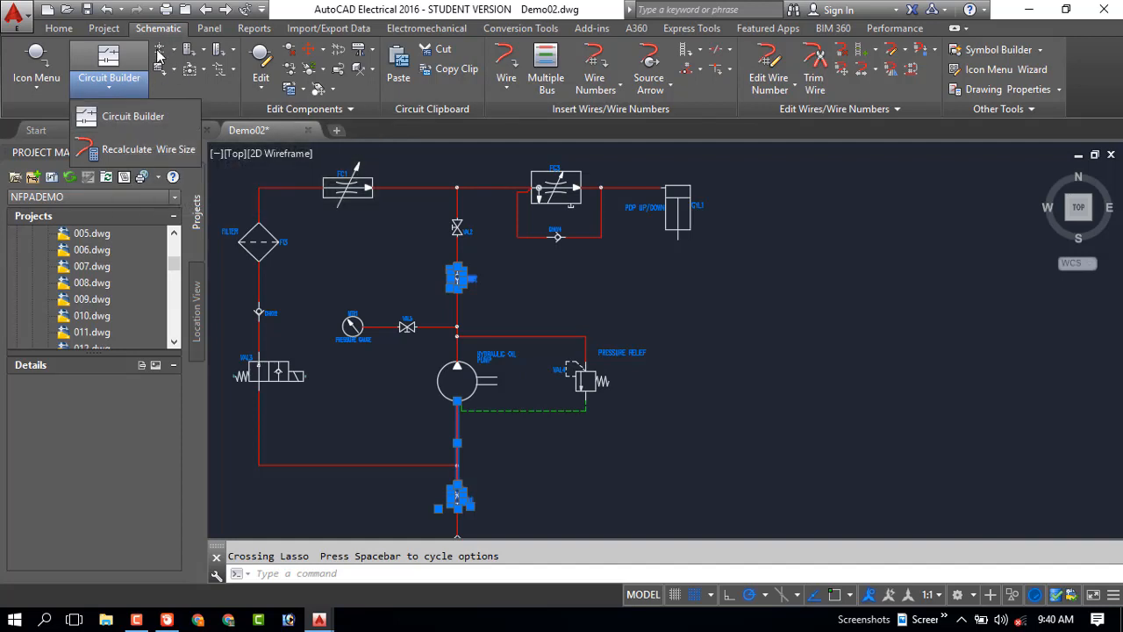
click(107, 89)
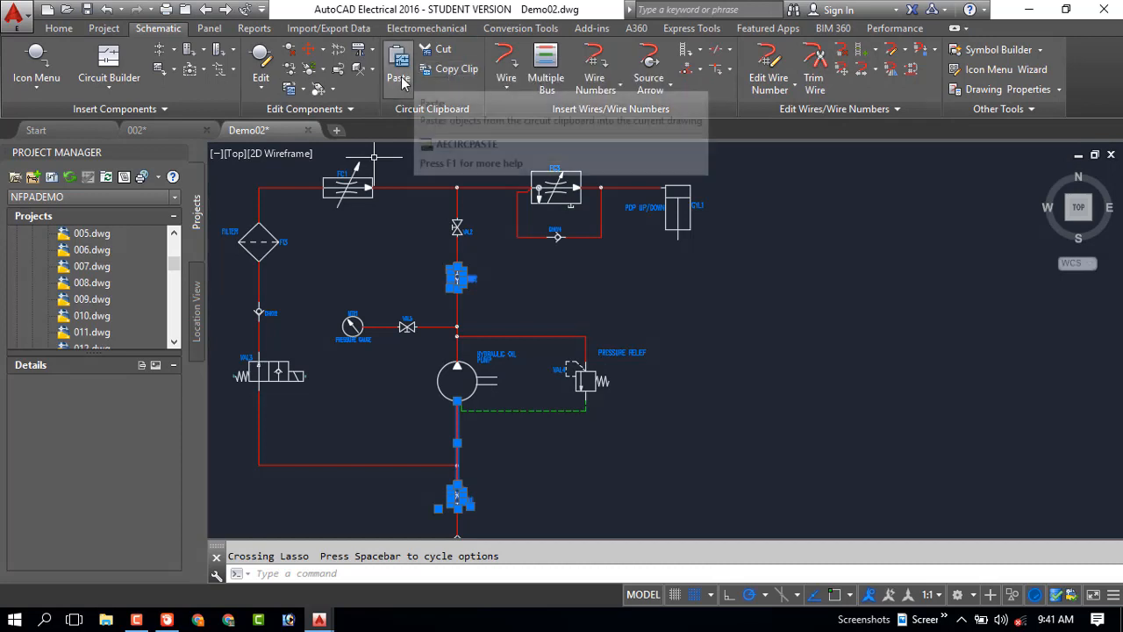
click(511, 89)
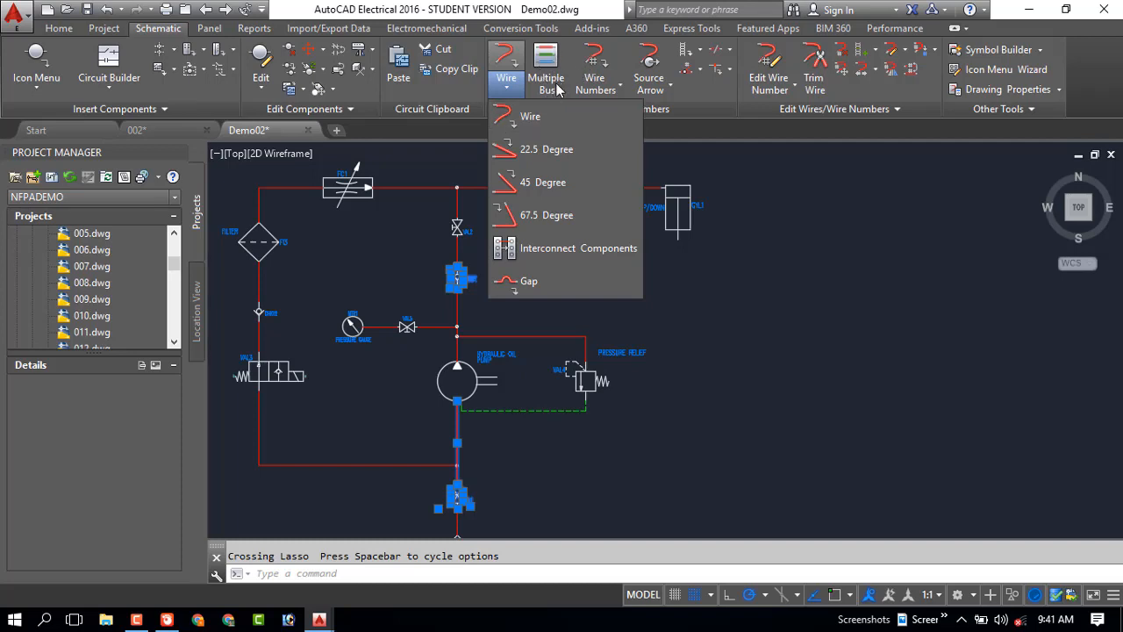
click(616, 91)
click(618, 88)
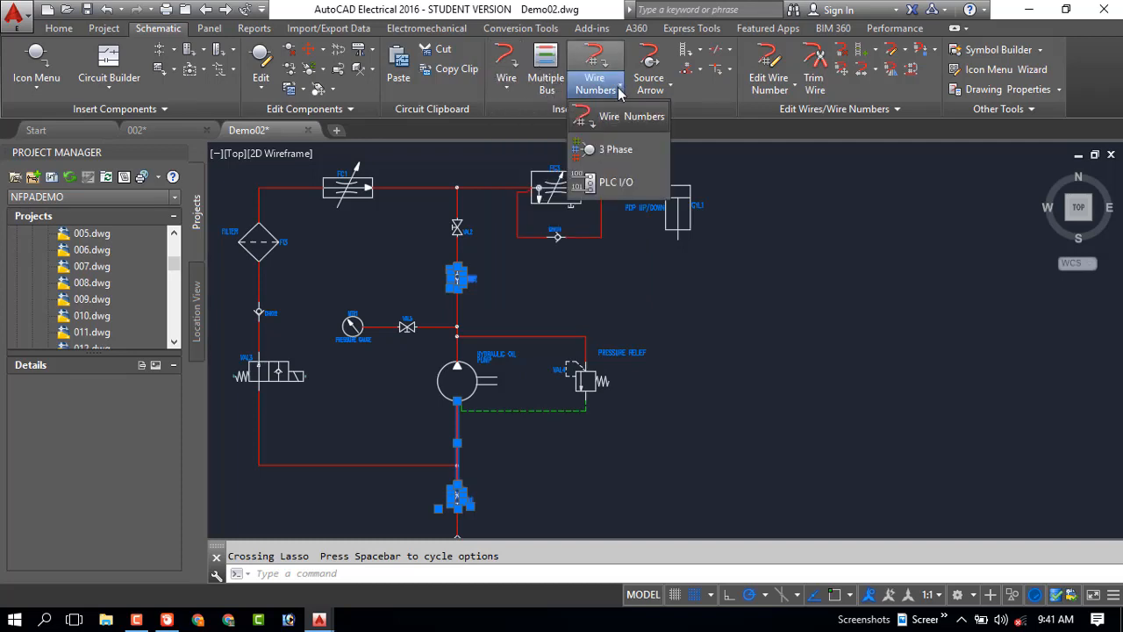
click(672, 90)
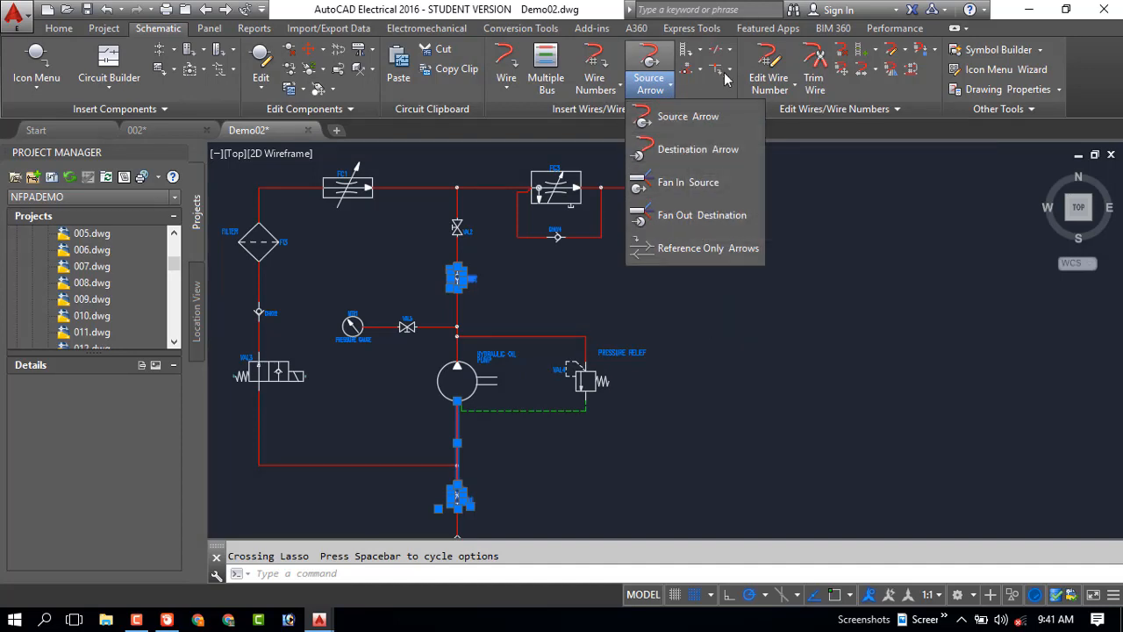
click(792, 86)
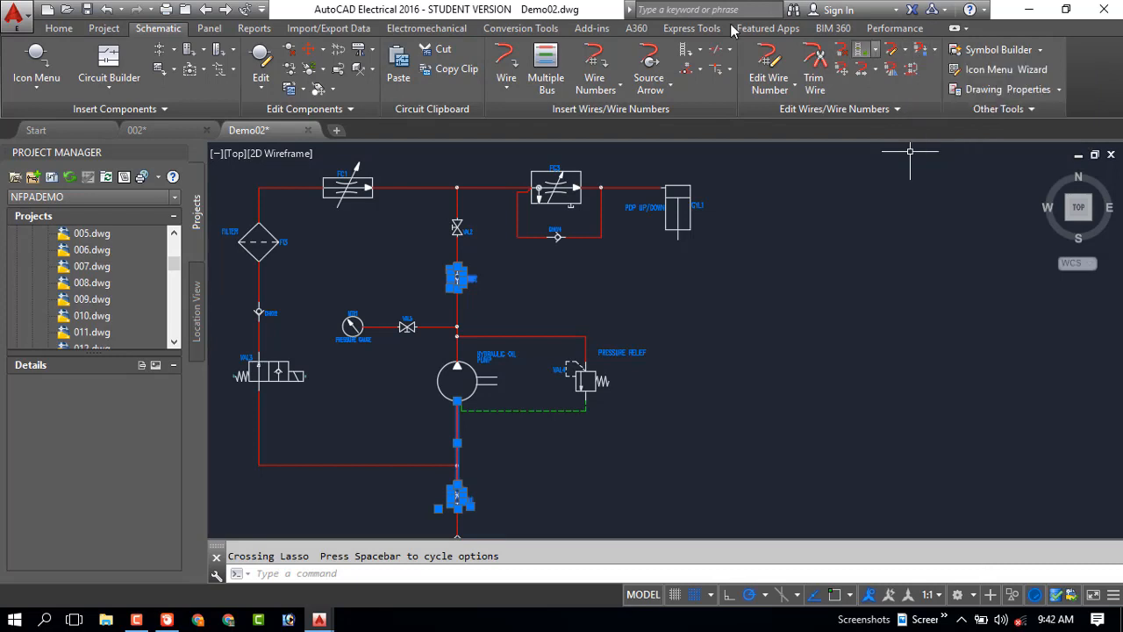
Examine the commands for panel footprints, schematic and panel reports, and importing or exporting project data
click(211, 30)
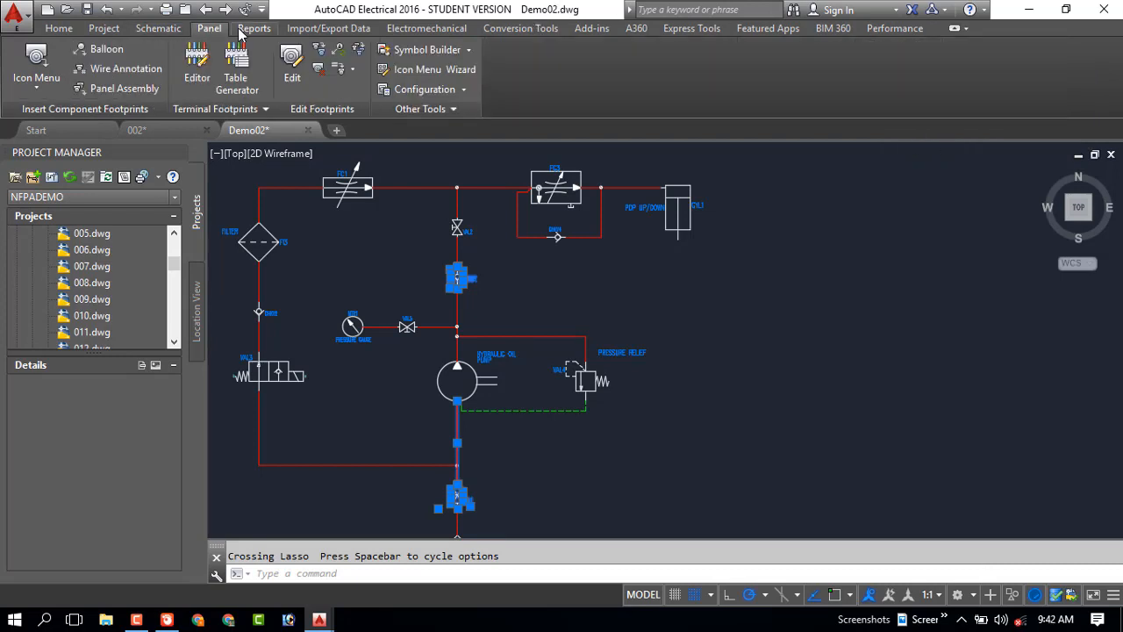
click(253, 29)
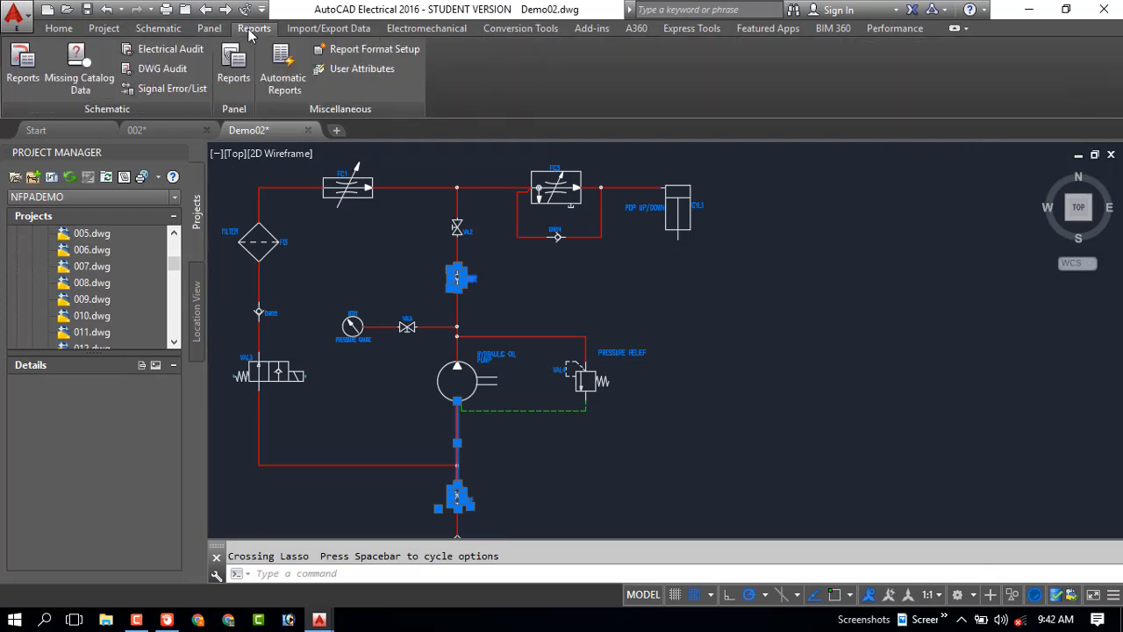
click(292, 31)
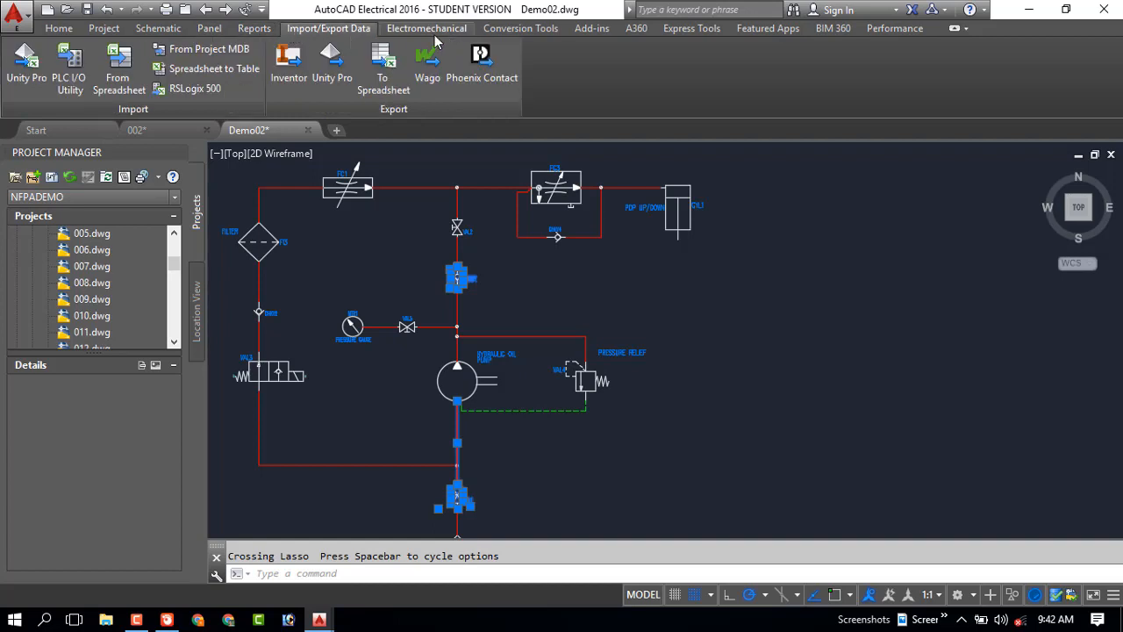
click(266, 30)
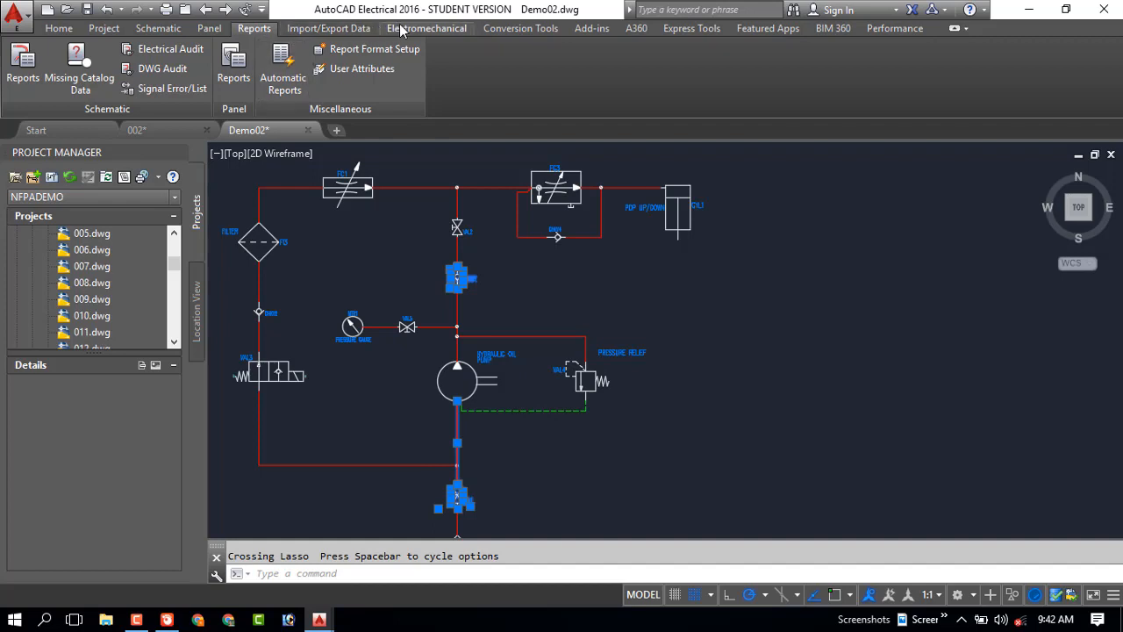
click(335, 30)
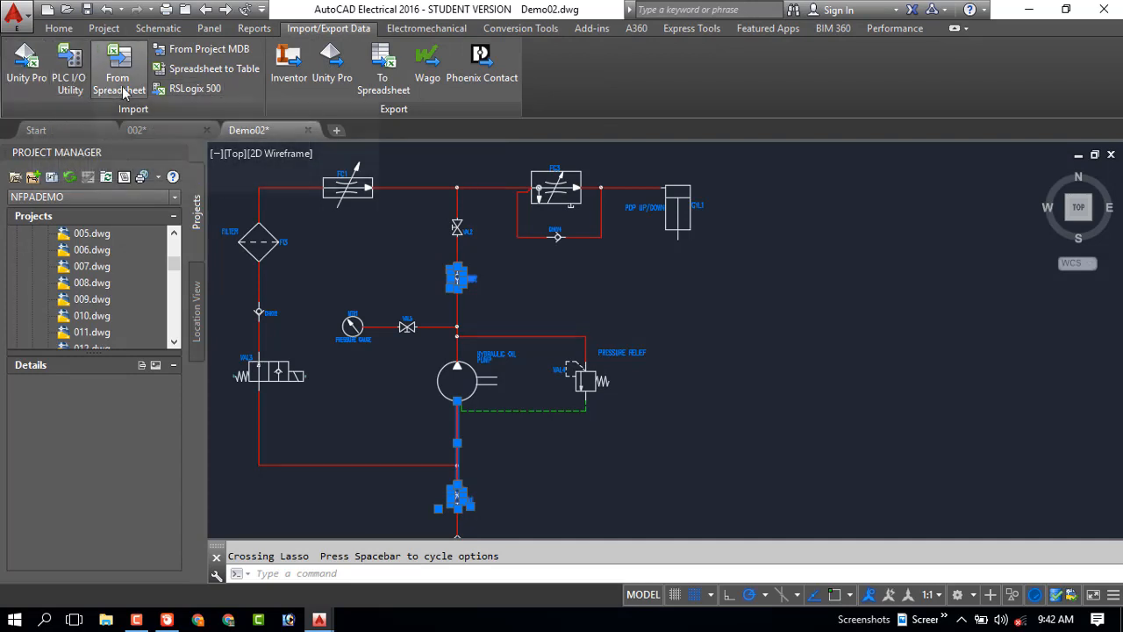
Look through the Electromechanical, Conversion Tools, Add-ins, A360, Express Tools, Featured Apps, BIM 360 and Performance command sets
click(427, 29)
click(521, 28)
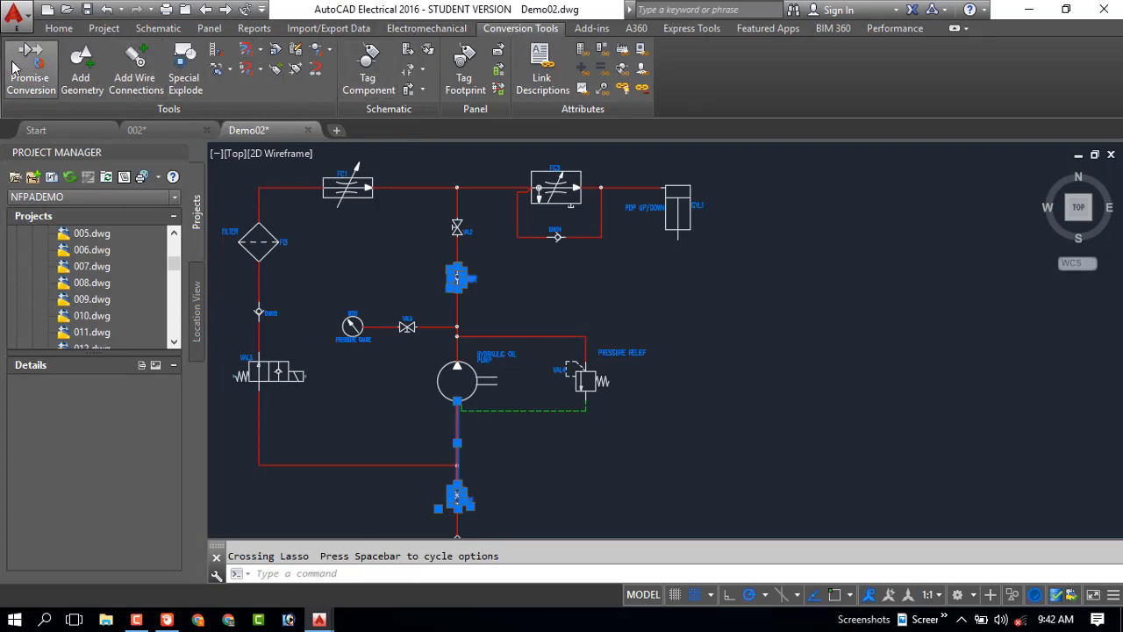
click(597, 29)
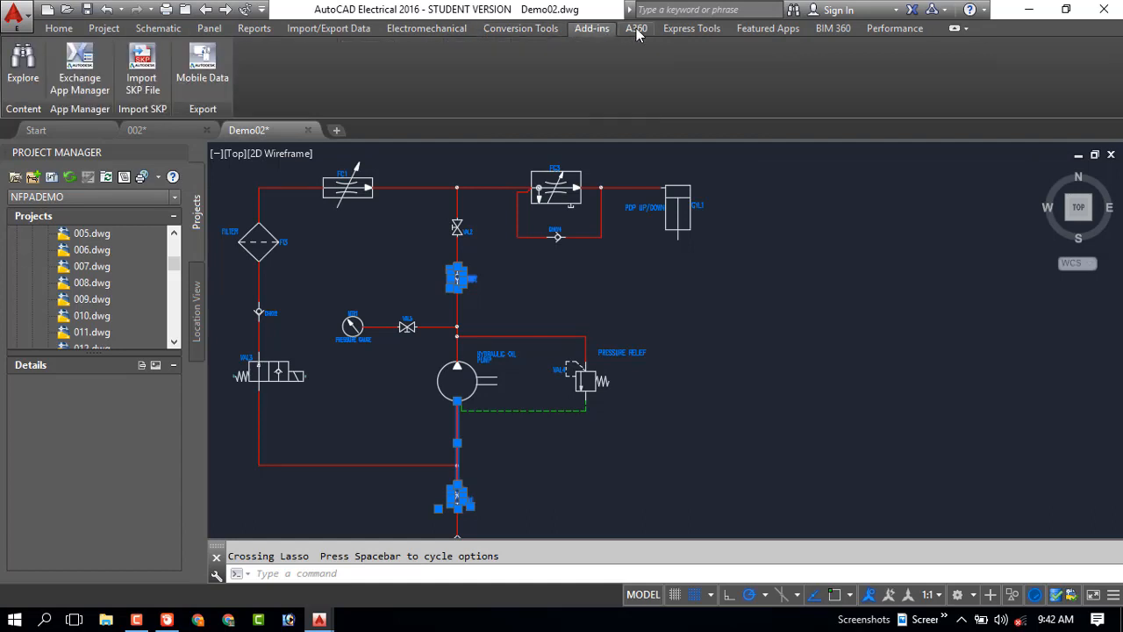
click(639, 30)
click(689, 30)
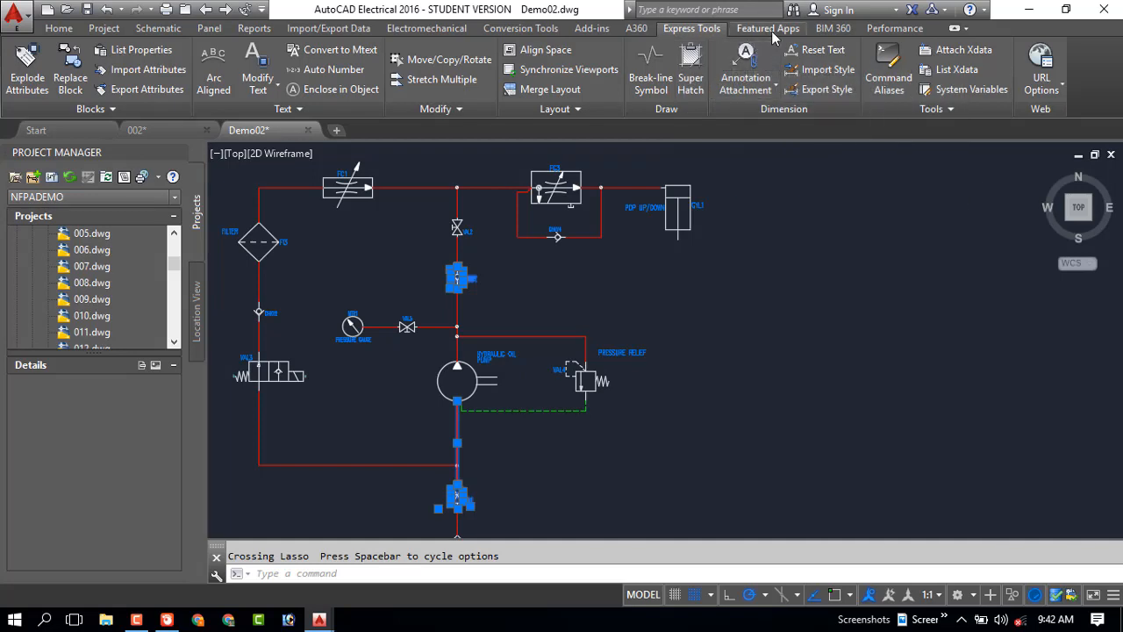
click(776, 31)
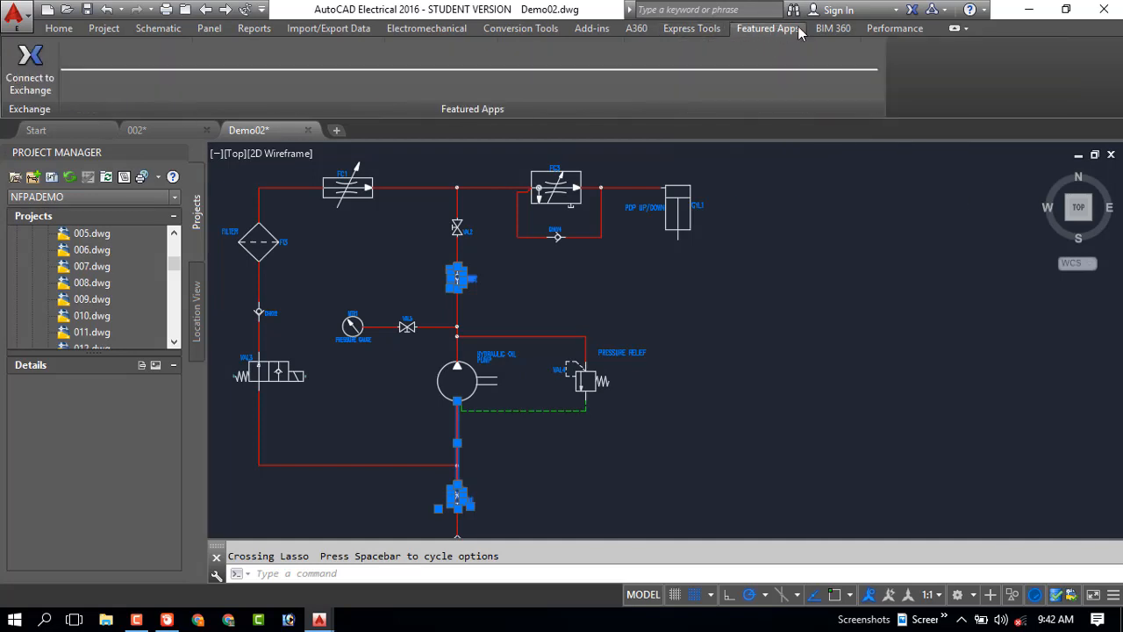
click(832, 30)
click(895, 29)
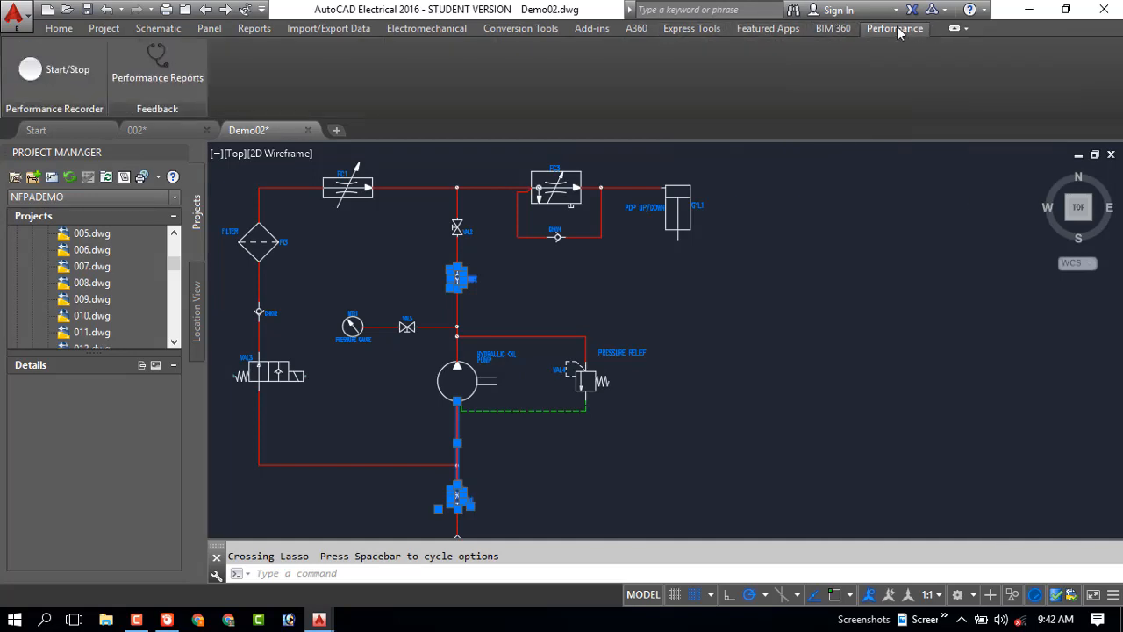
Review the command sets again in order, from basic drawing and project tools through schematic, panel and reports to conversion tools
click(59, 29)
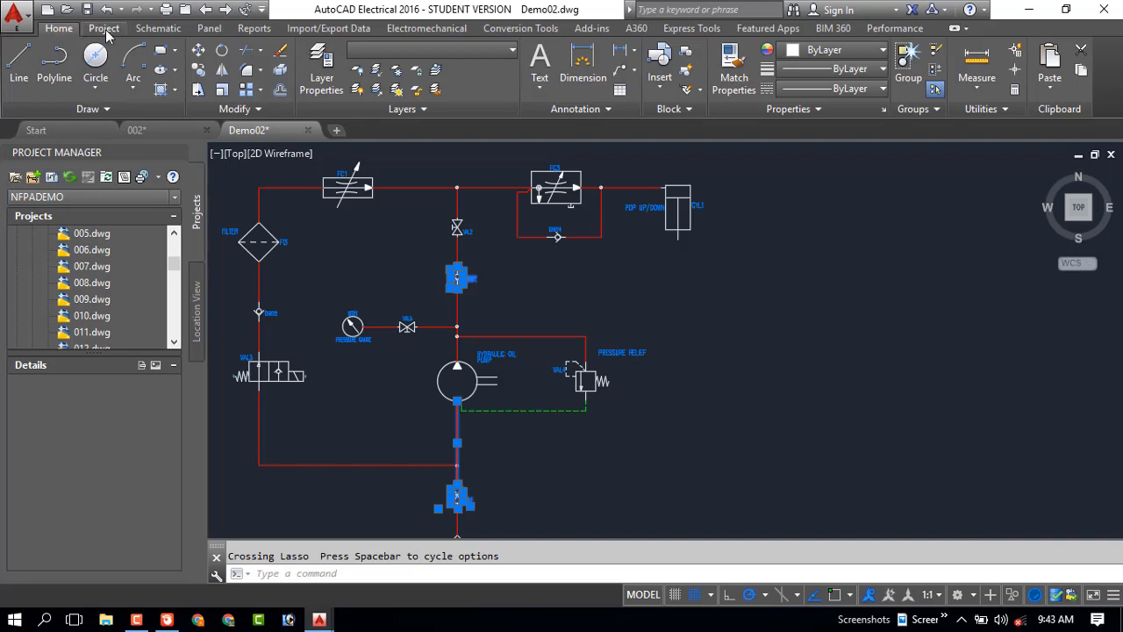
click(105, 29)
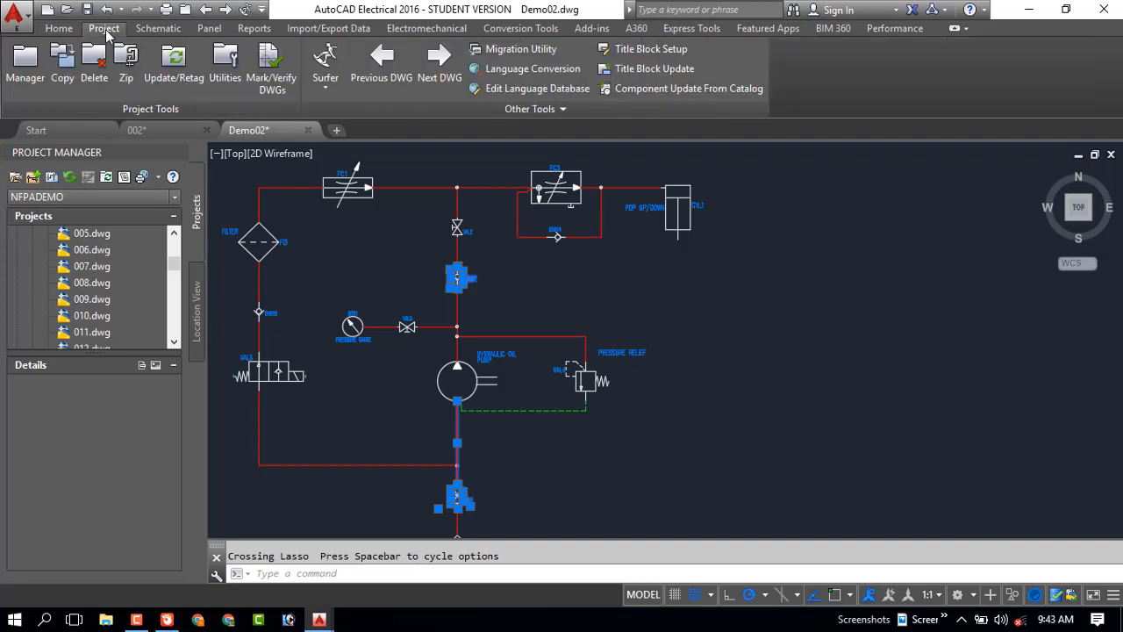
click(62, 32)
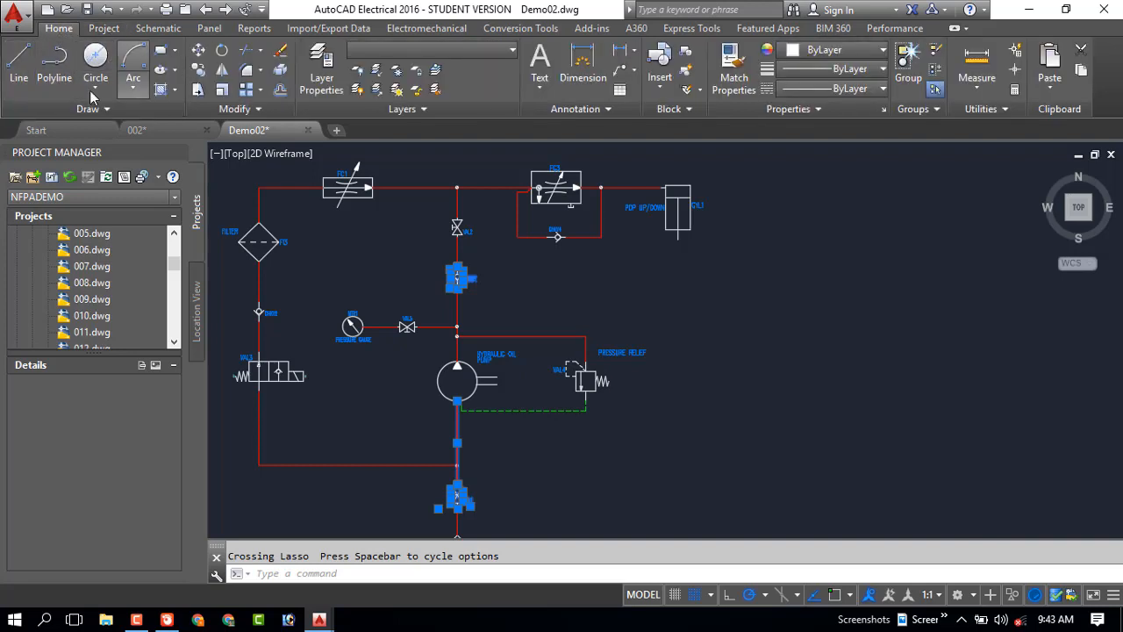
click(104, 30)
click(156, 32)
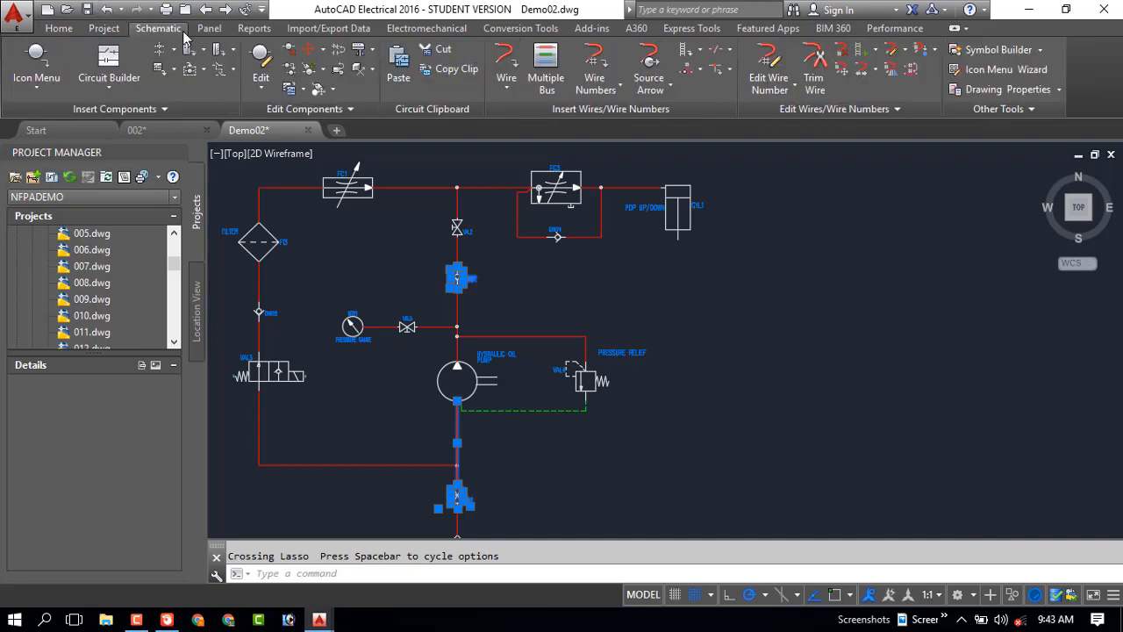
click(211, 30)
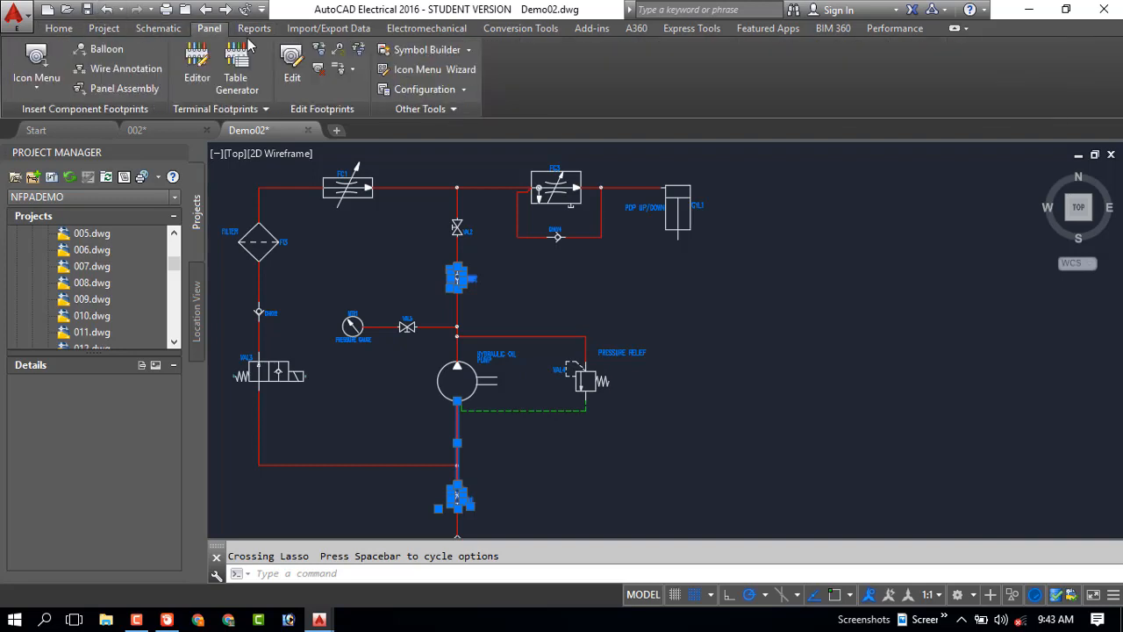
click(253, 30)
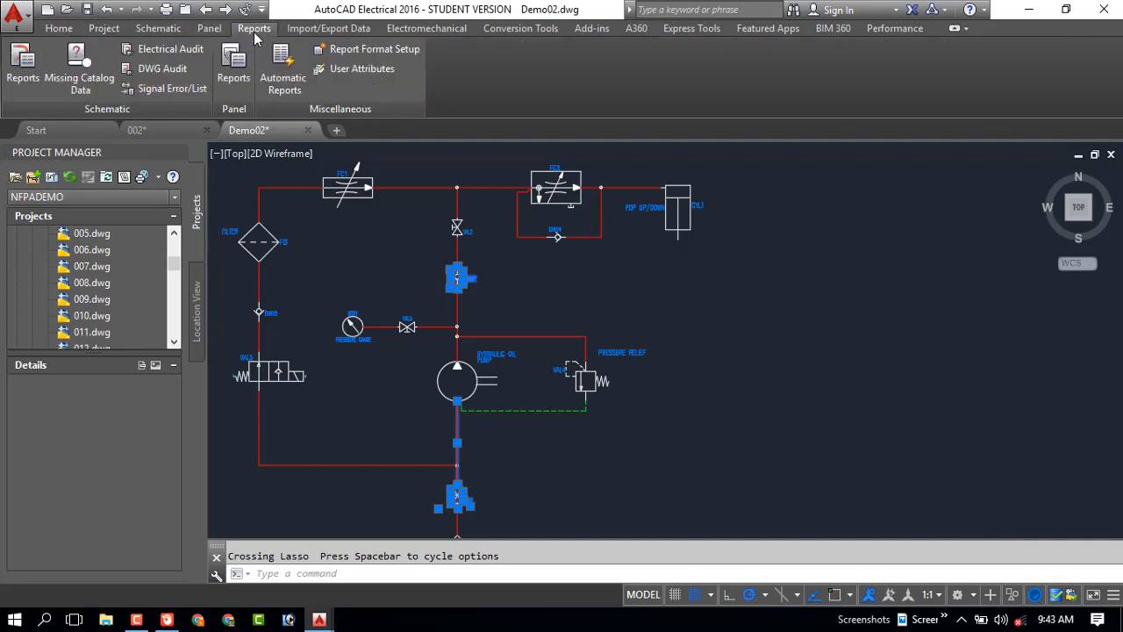
click(318, 35)
click(427, 32)
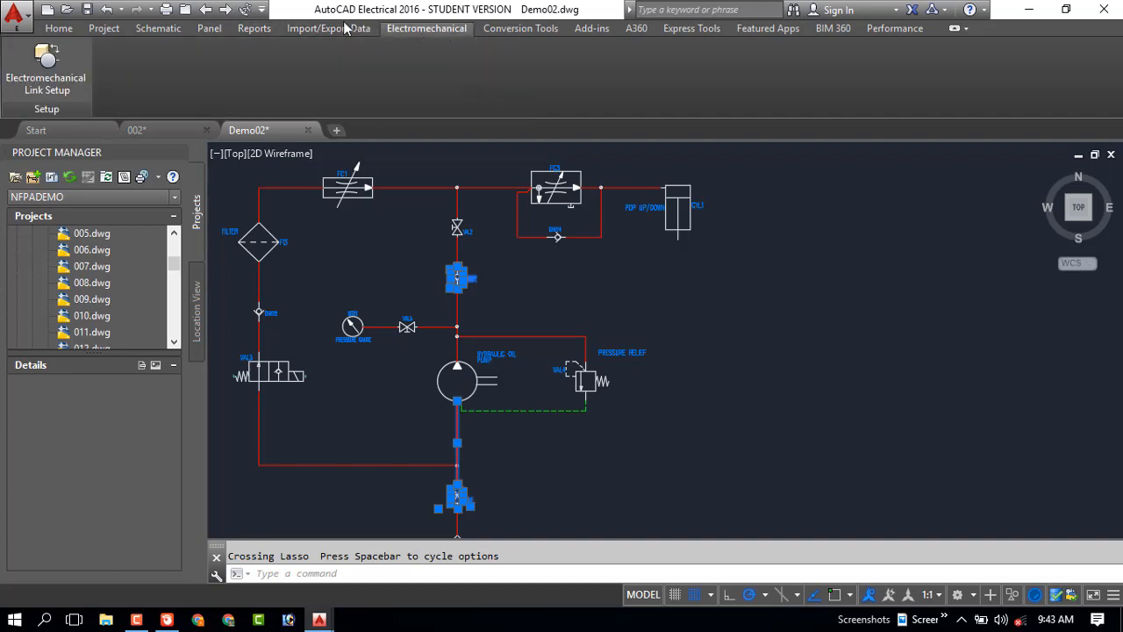
click(511, 32)
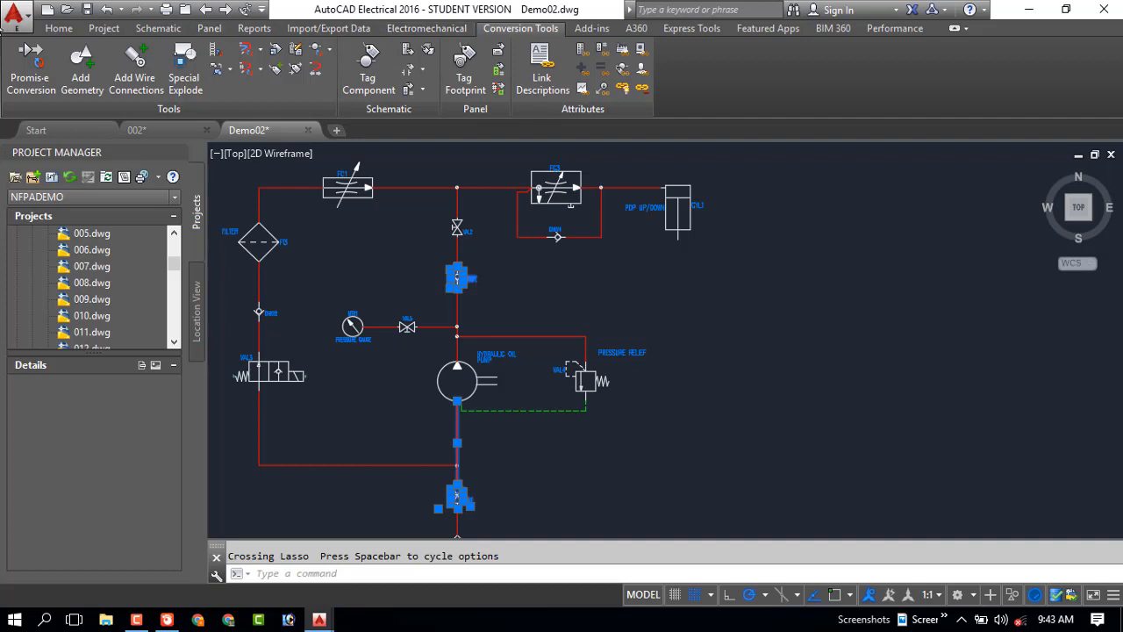
Examine the application's file commands, including the export options and recent documents, keeping Demo02.dwg open
double_click(14, 16)
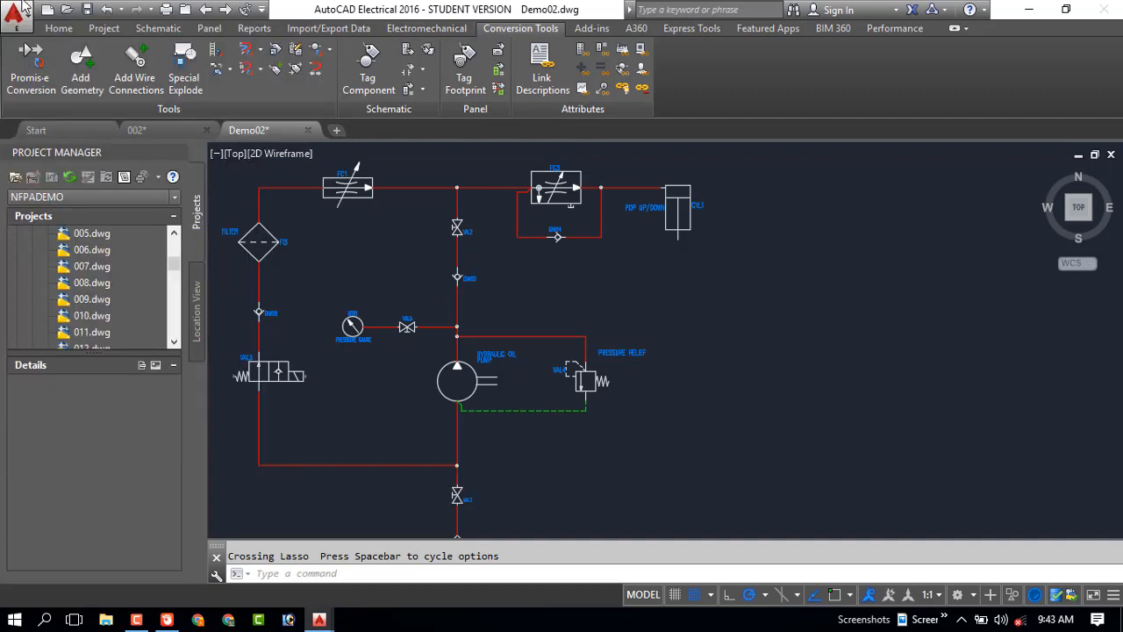
click(682, 346)
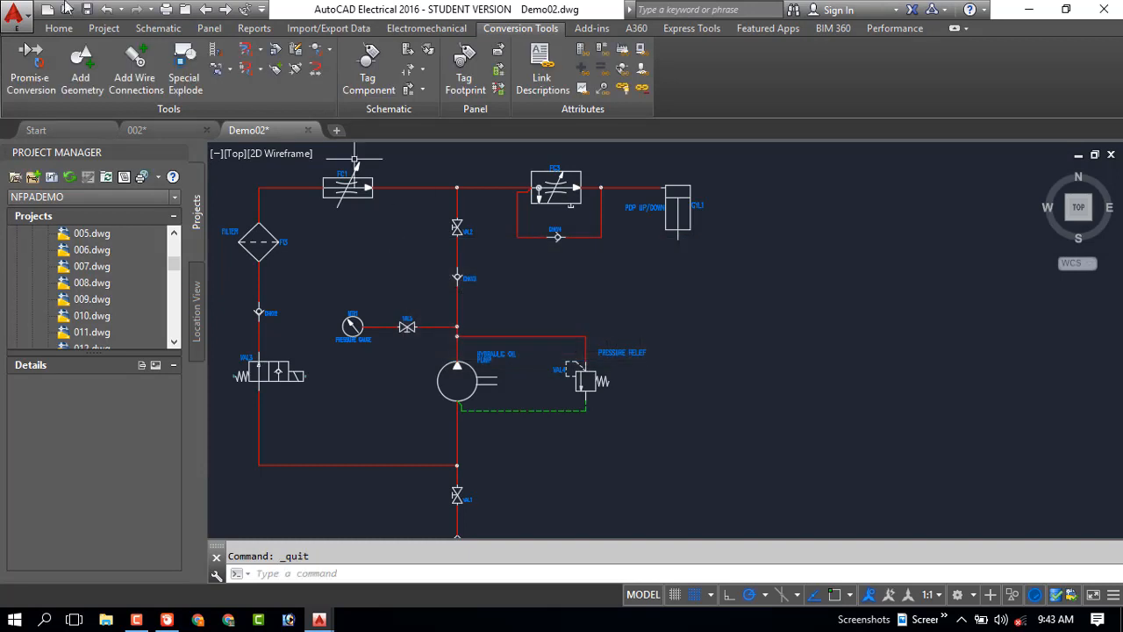
click(14, 15)
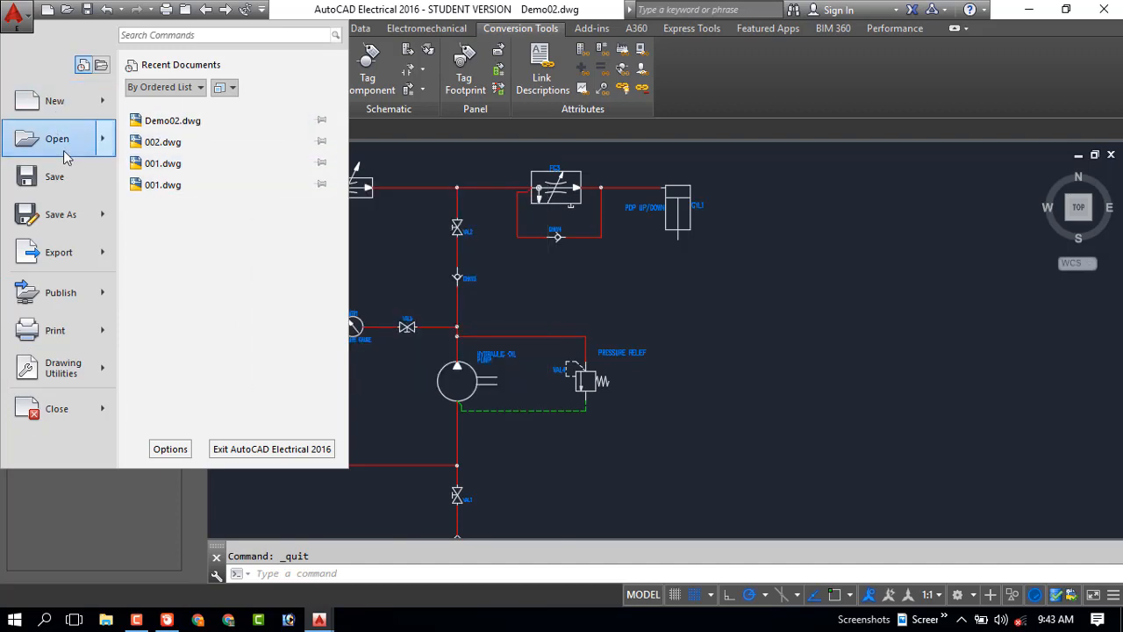
click(58, 252)
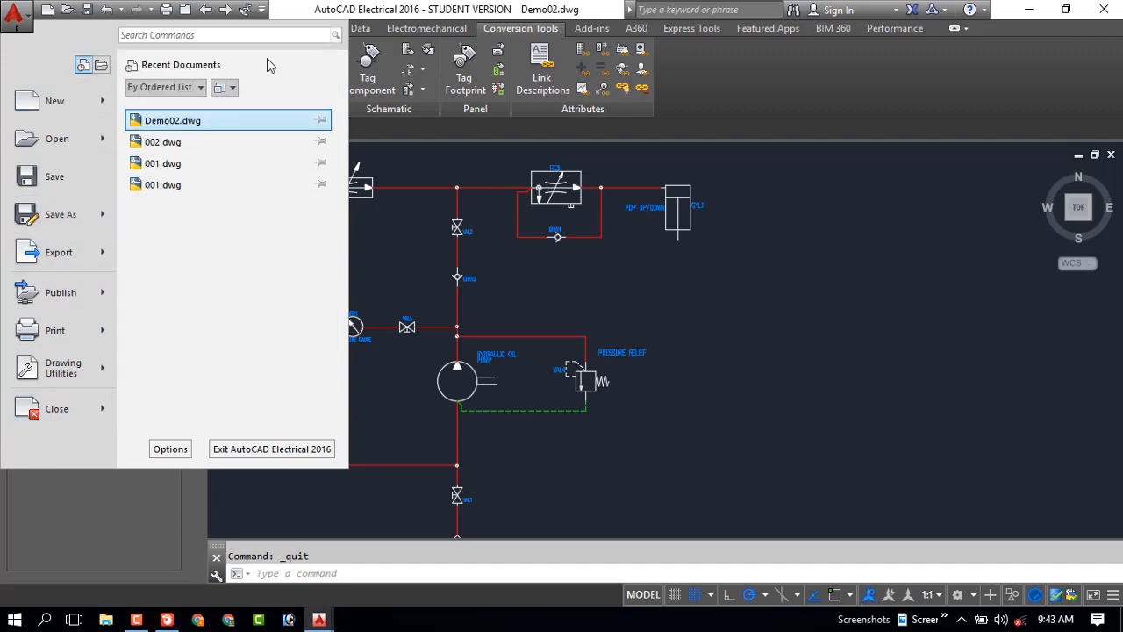
click(918, 230)
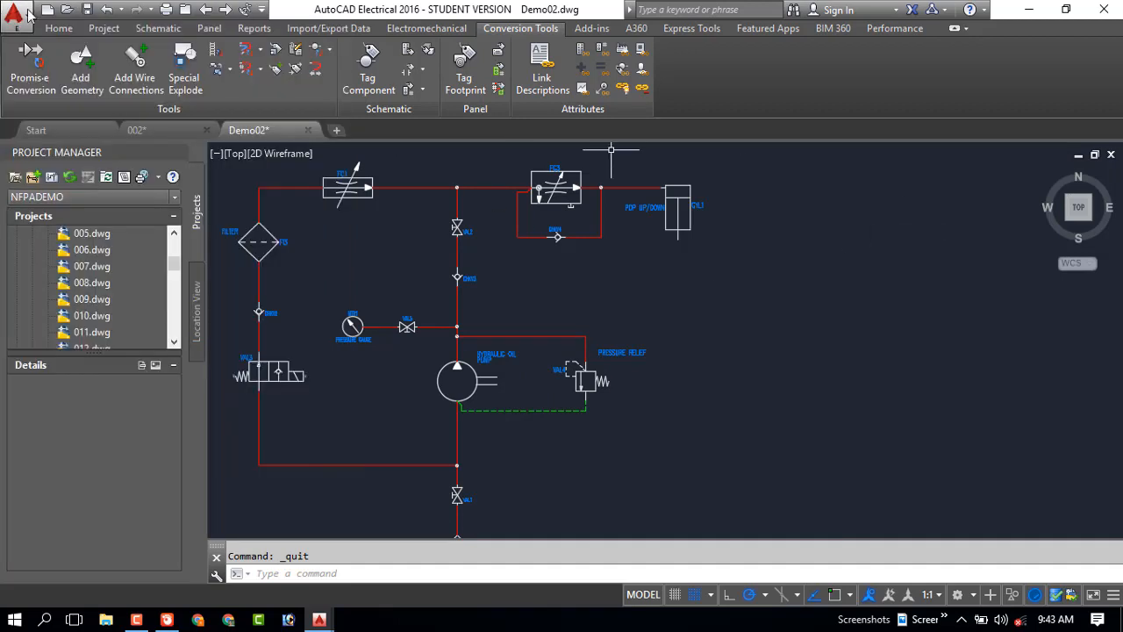